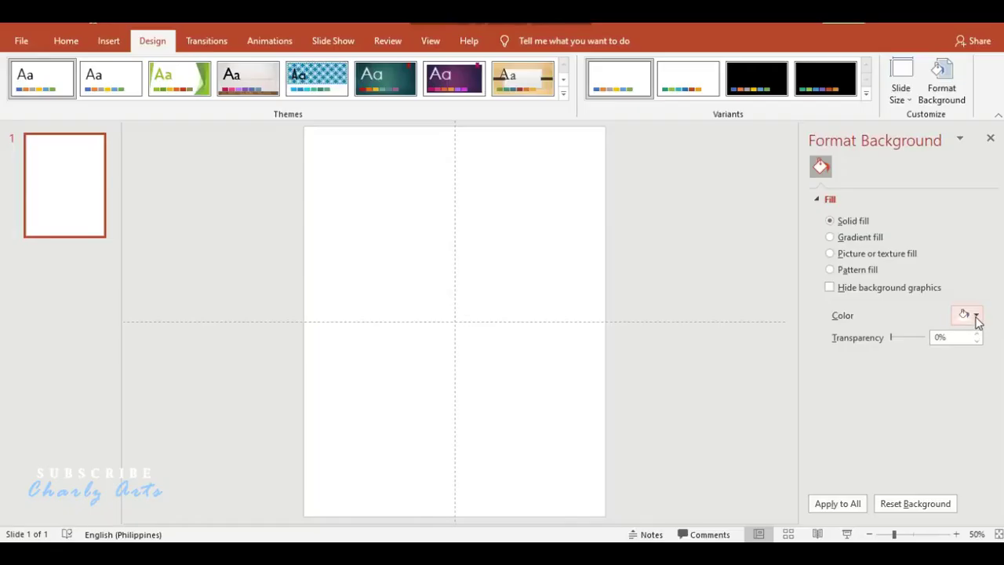
Step: Fill the slide background with the light peach recent colour
click(976, 315)
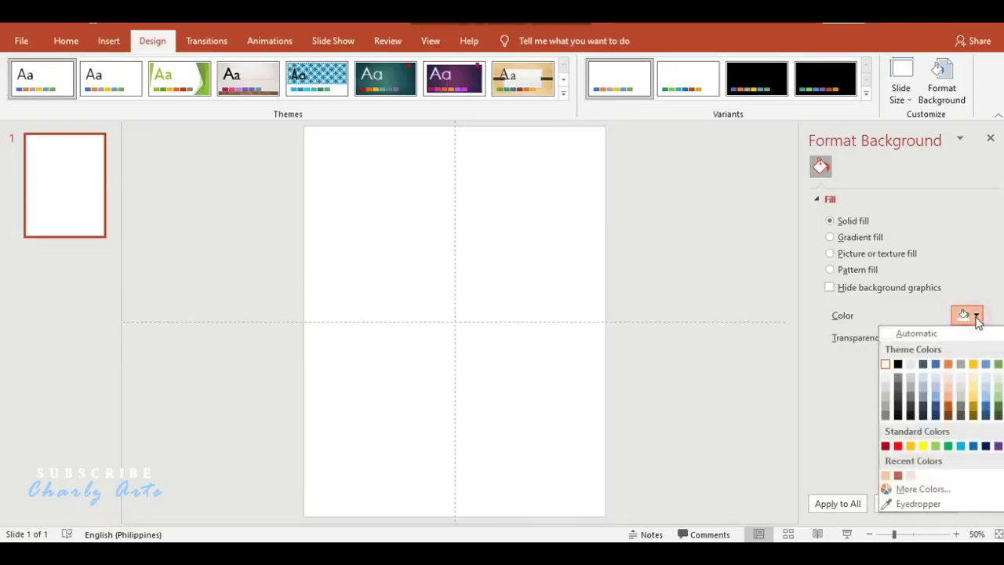
click(911, 476)
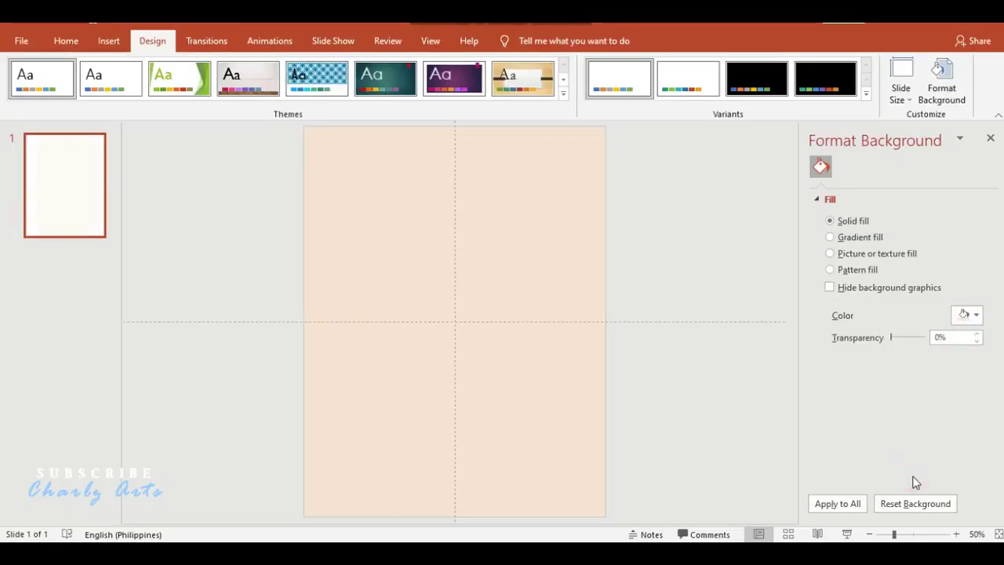
click(119, 43)
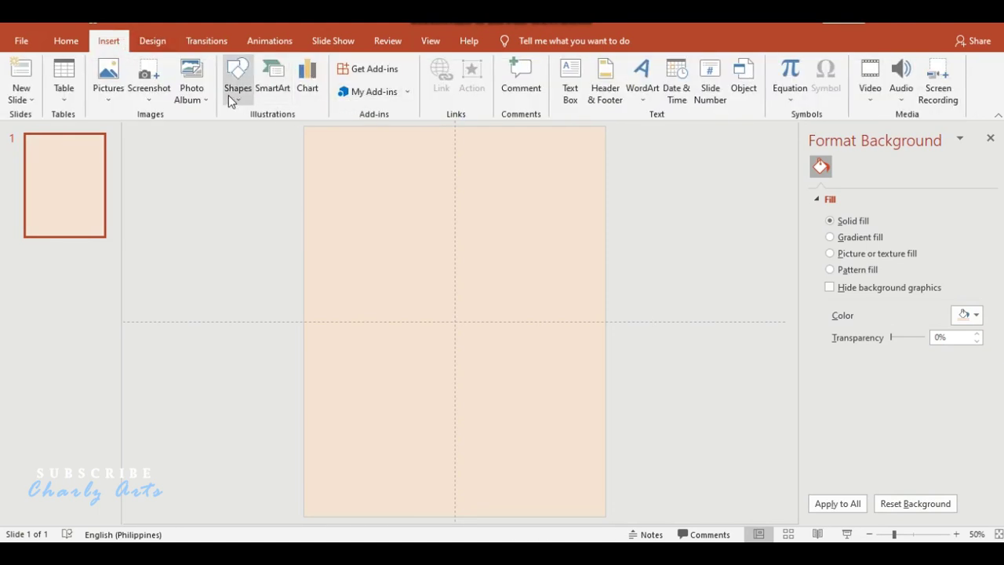
Step: Draw an oval circle in the slide's upper right and fill it with peach
click(233, 100)
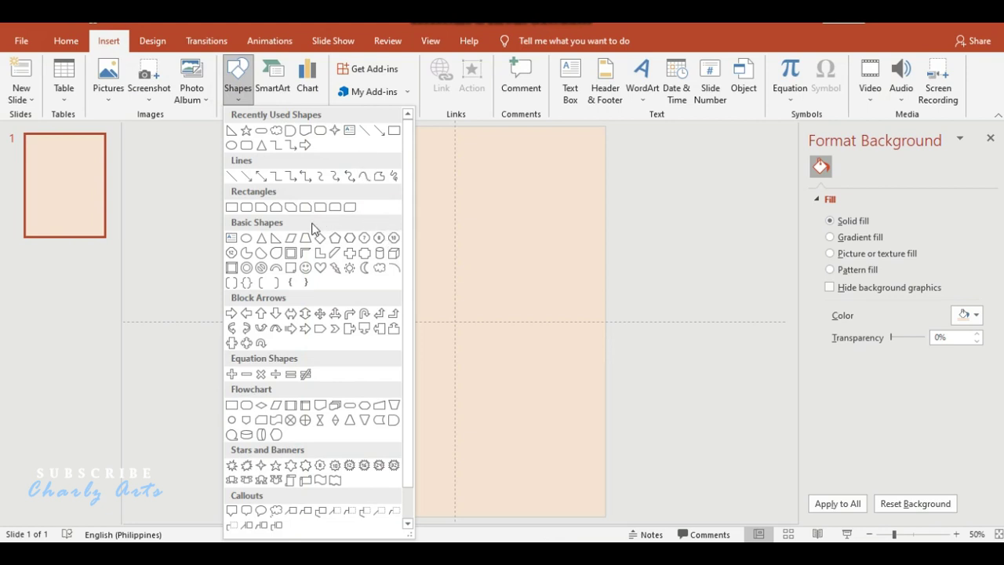
click(247, 240)
drag(475, 146, 605, 272)
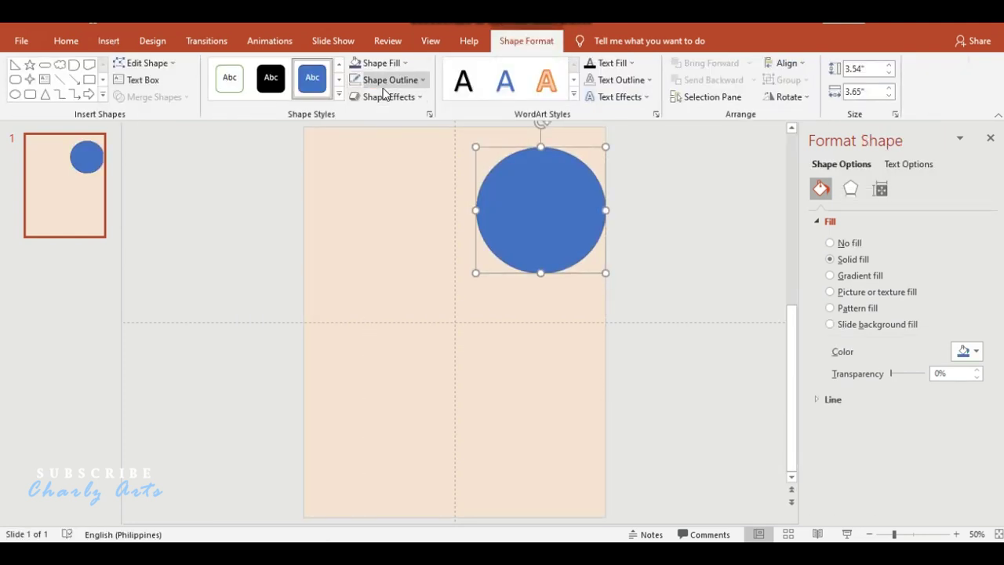
click(388, 62)
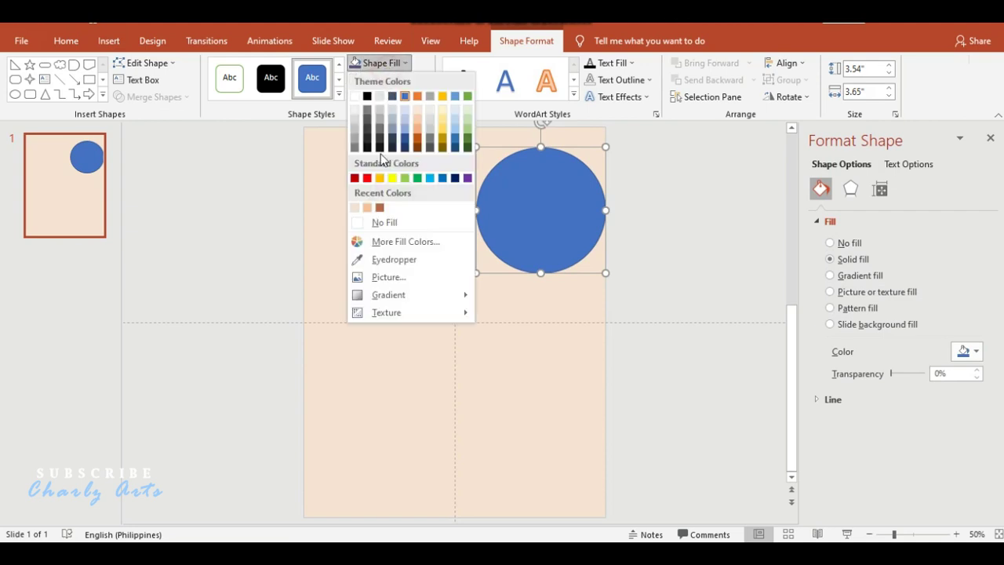
click(367, 208)
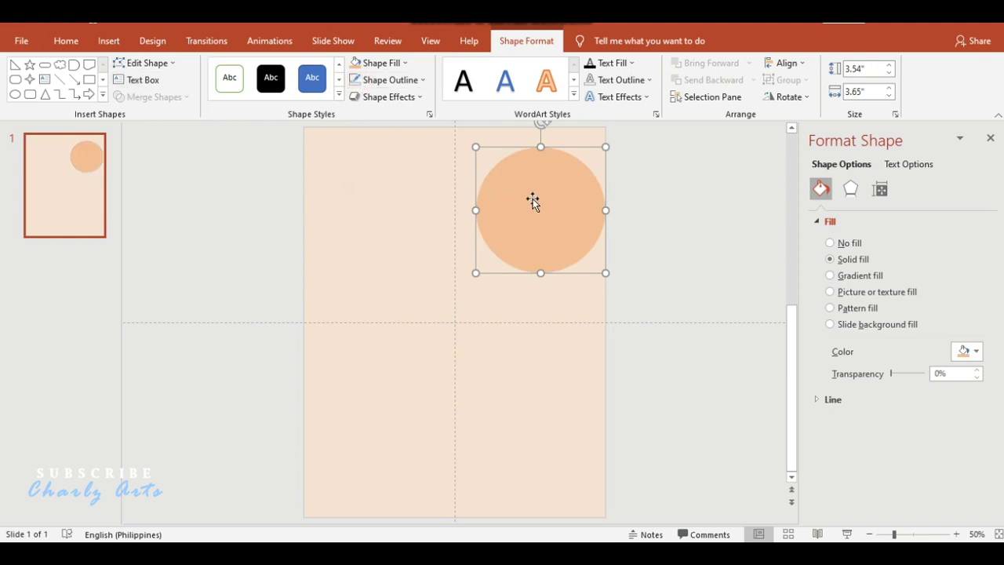
Step: Reshape the circle into an irregular blob by editing its left point
click(145, 62)
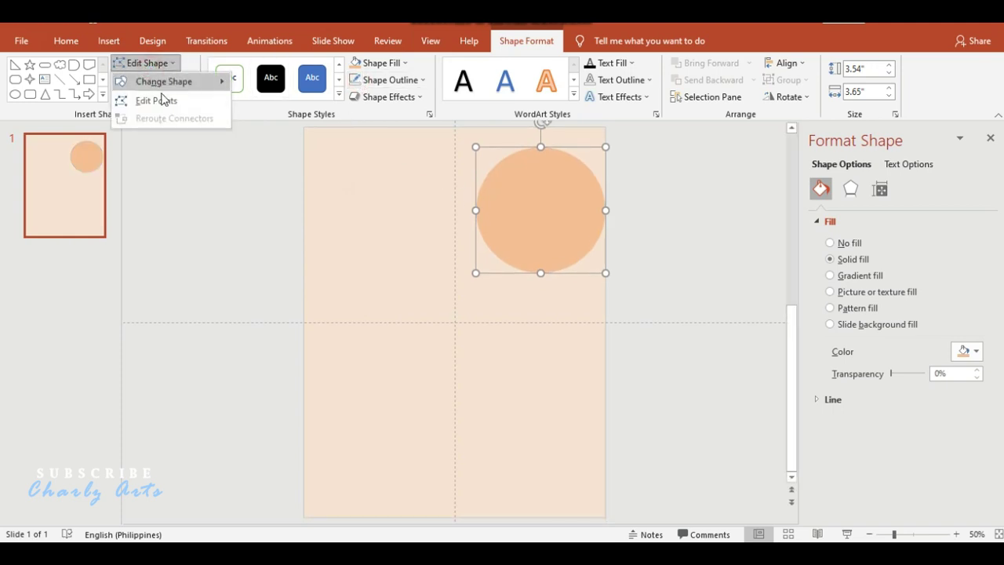
click(165, 101)
click(473, 205)
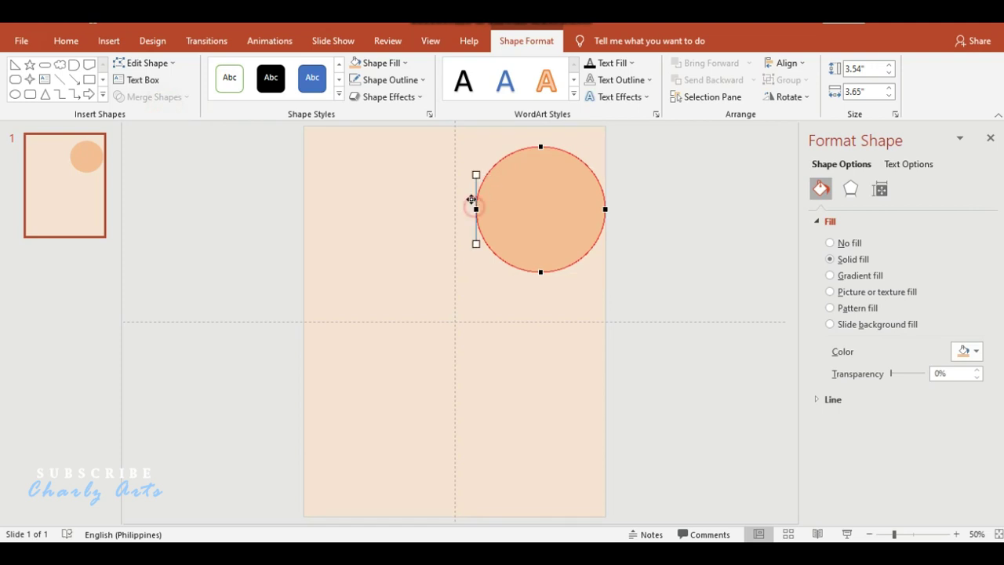
drag(471, 200, 476, 186)
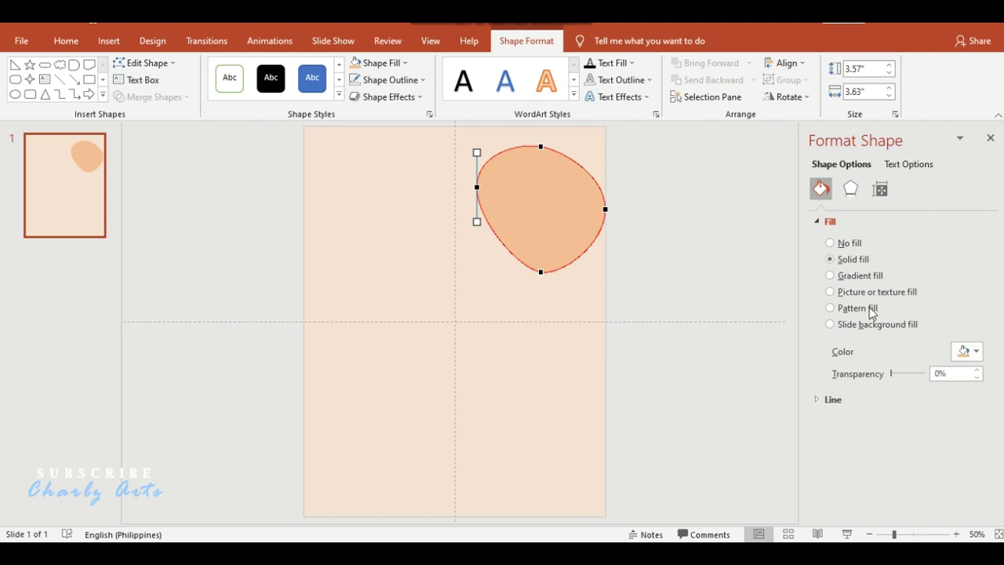
Step: Lighten the blob's fill to #F6CDAC and move it past the top-right corner
click(976, 353)
click(945, 510)
drag(548, 208, 548, 193)
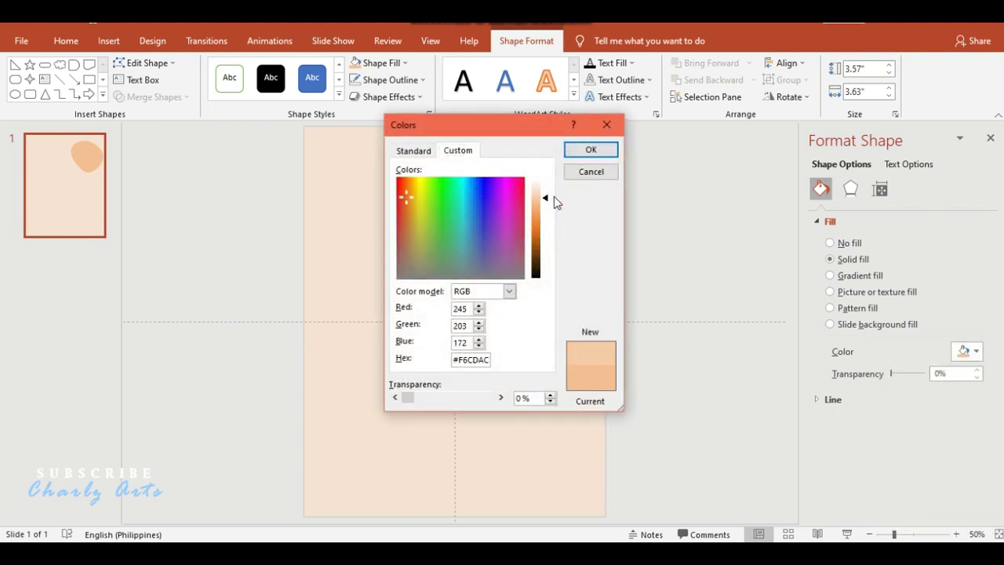
click(594, 149)
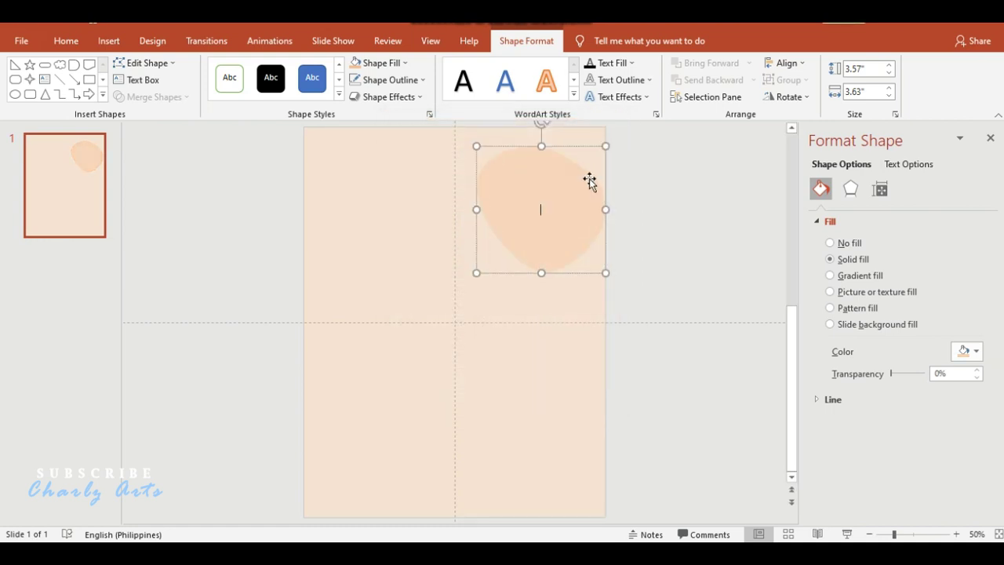
drag(591, 184, 623, 133)
click(699, 252)
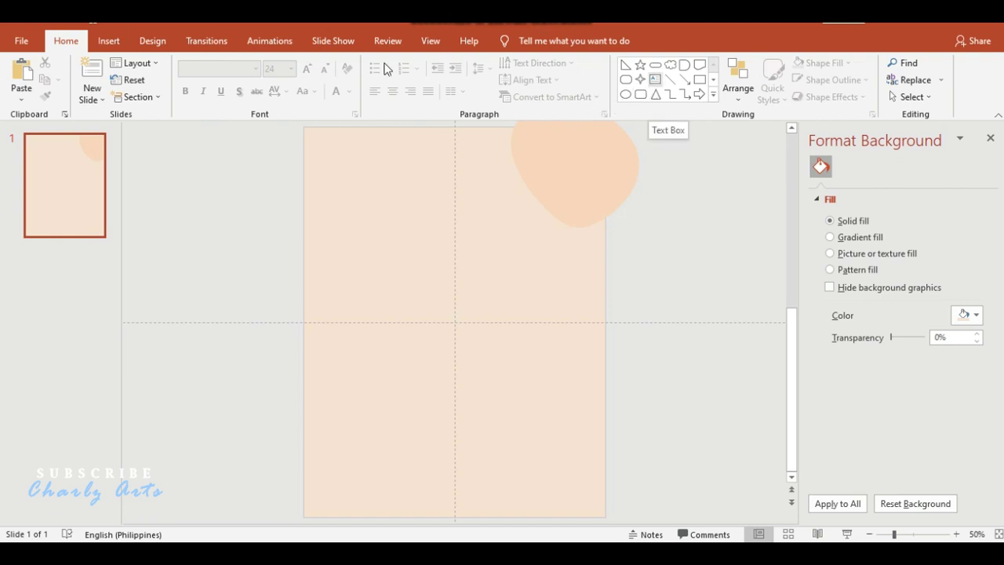
Step: Insert the flower image from this computer onto the slide
click(109, 41)
click(108, 88)
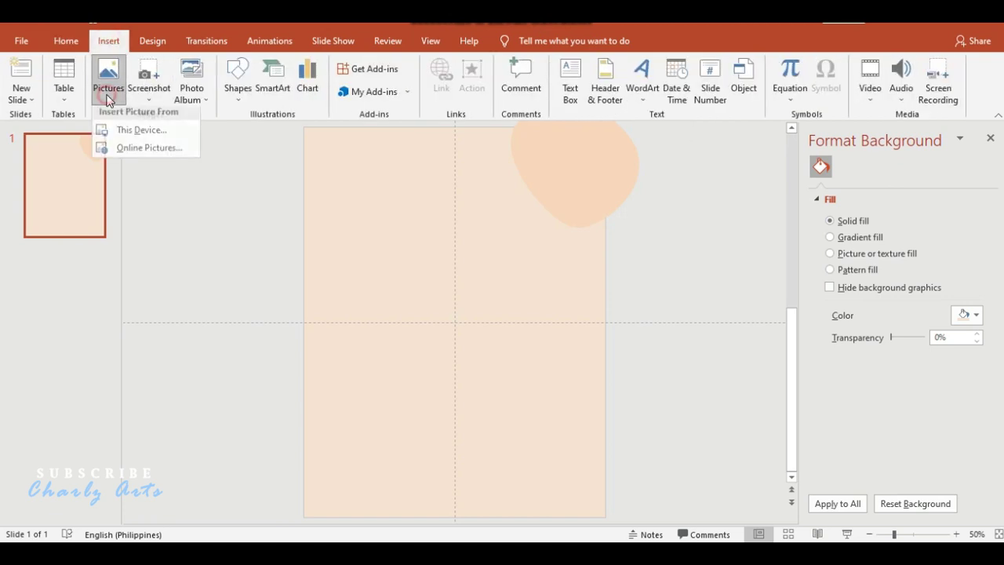
click(135, 130)
click(310, 237)
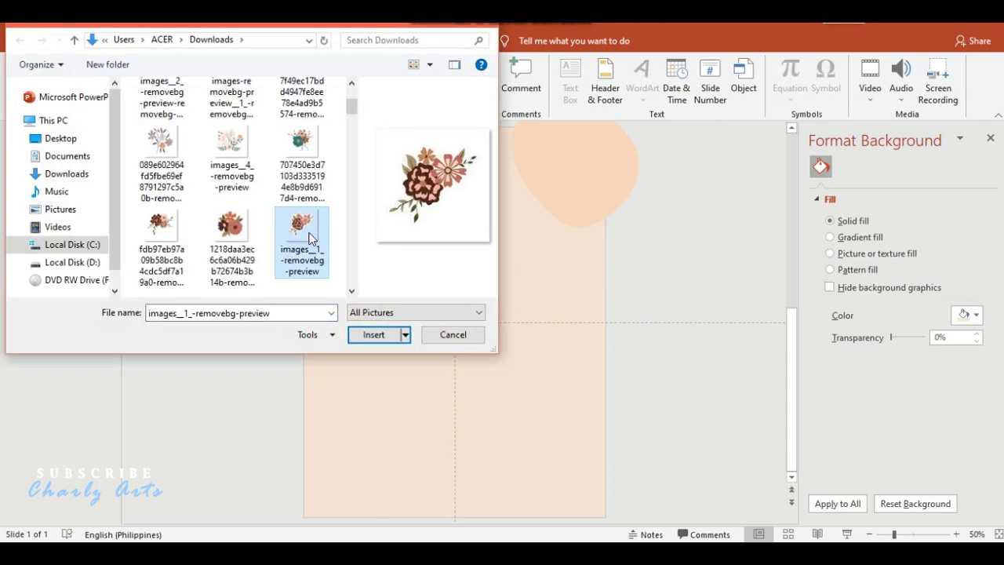
double_click(310, 237)
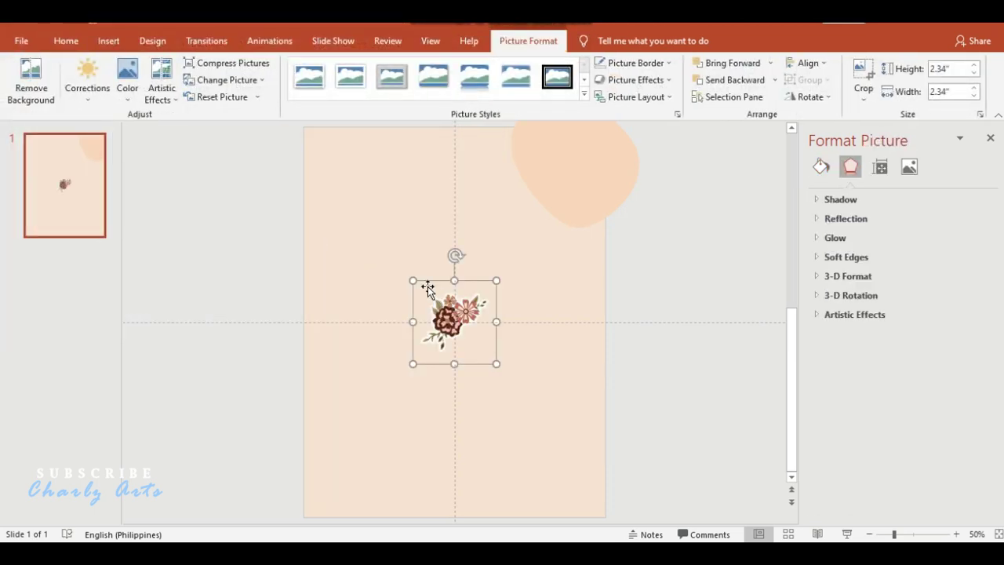
Step: Enlarge the flower picture to 4.03 inches, flip it vertically, and place it top-right
drag(412, 280, 352, 220)
drag(440, 285, 595, 185)
click(810, 97)
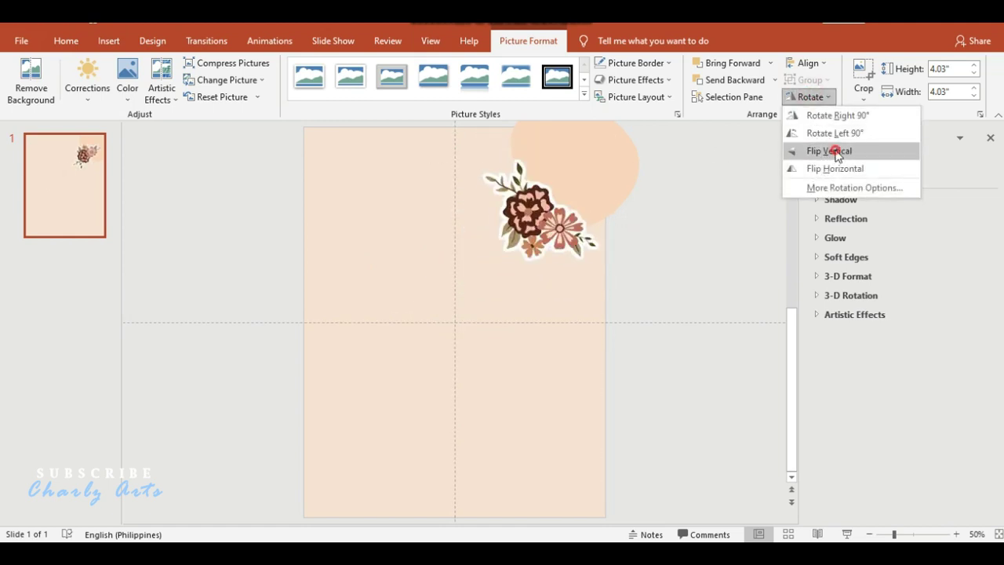
click(835, 151)
drag(553, 228, 557, 184)
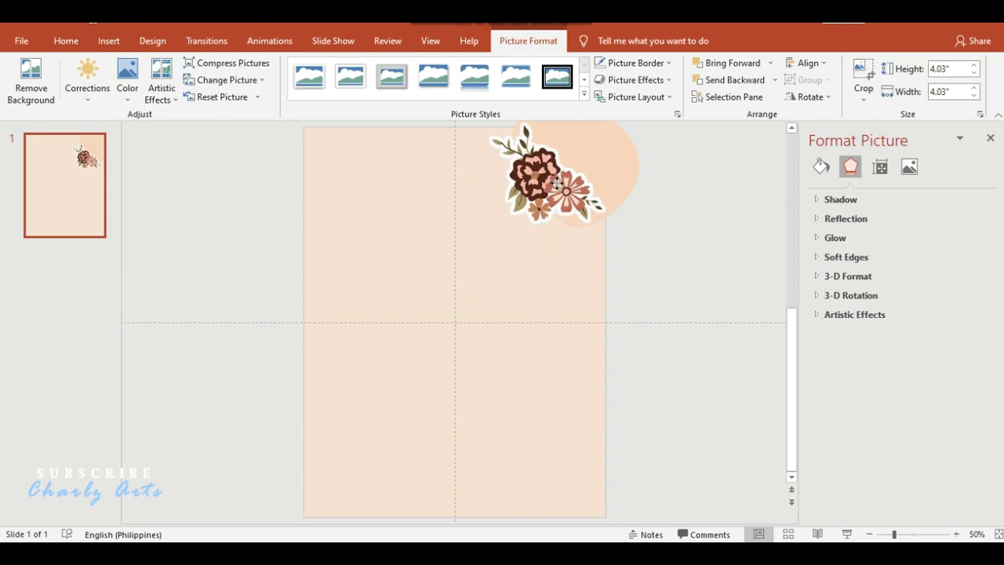
click(107, 43)
Step: Add an 'INSERT TEXT HERE' text box at upper left in the Aharoni font
click(569, 82)
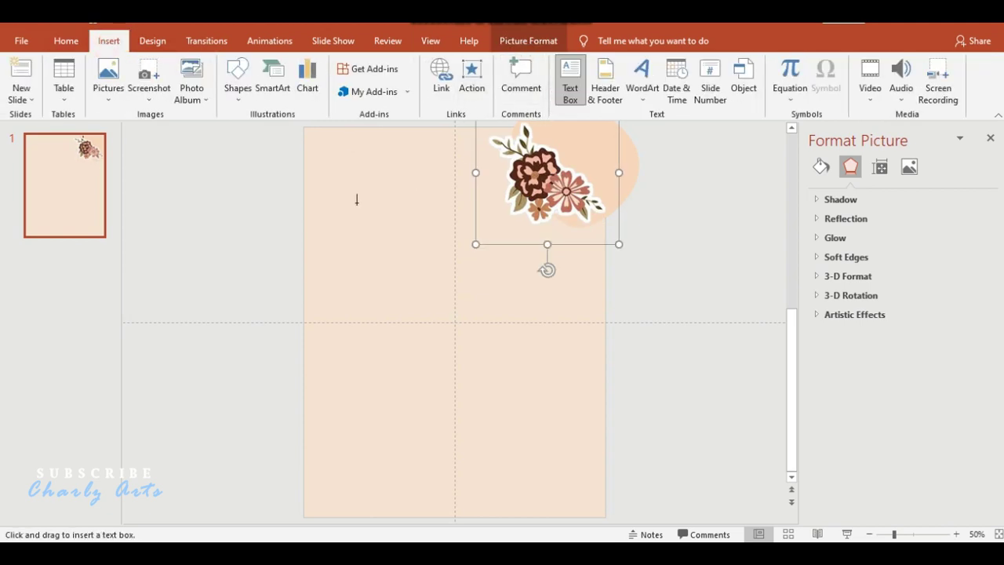
drag(328, 207, 478, 270)
text(INSERT TEXT HERE)
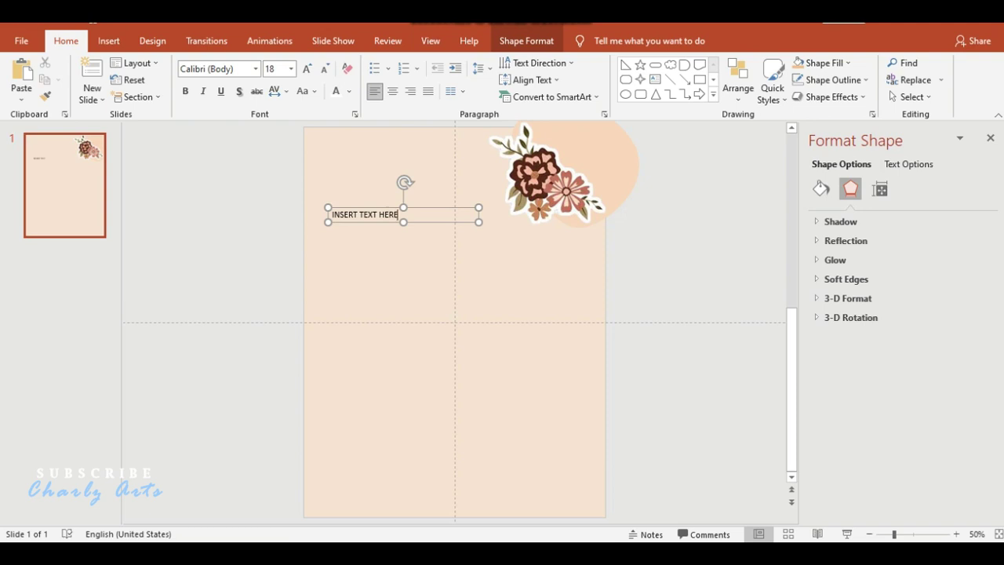
key(ctrl+a)
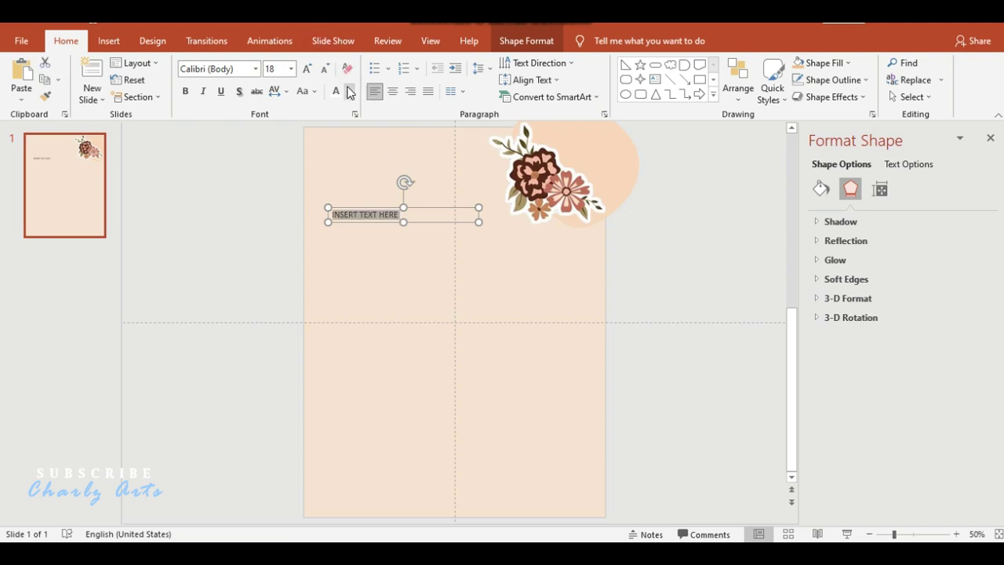
click(254, 69)
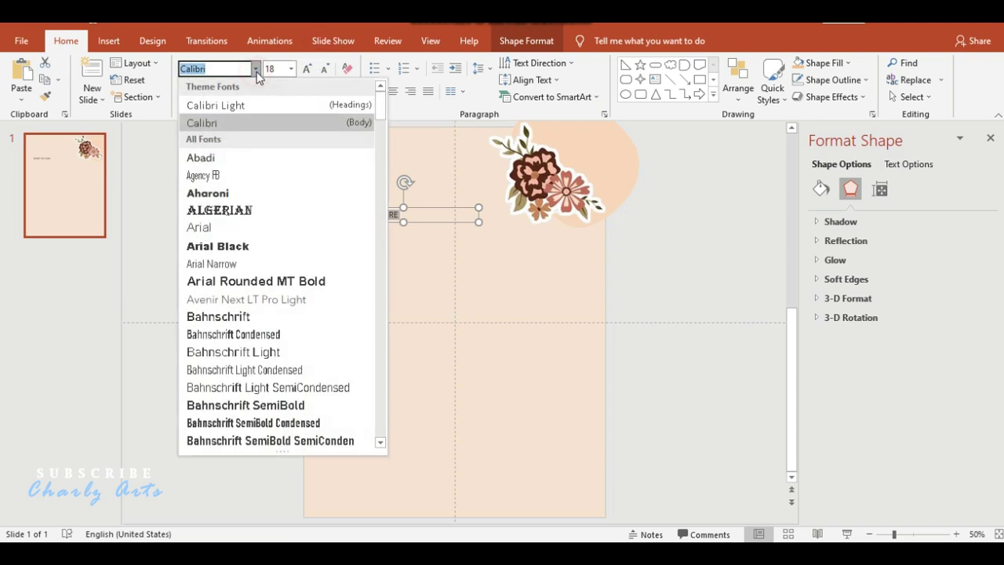
click(282, 193)
Step: Increase the heading's font size step by step to 54 pt
click(307, 69)
click(306, 69)
click(307, 69)
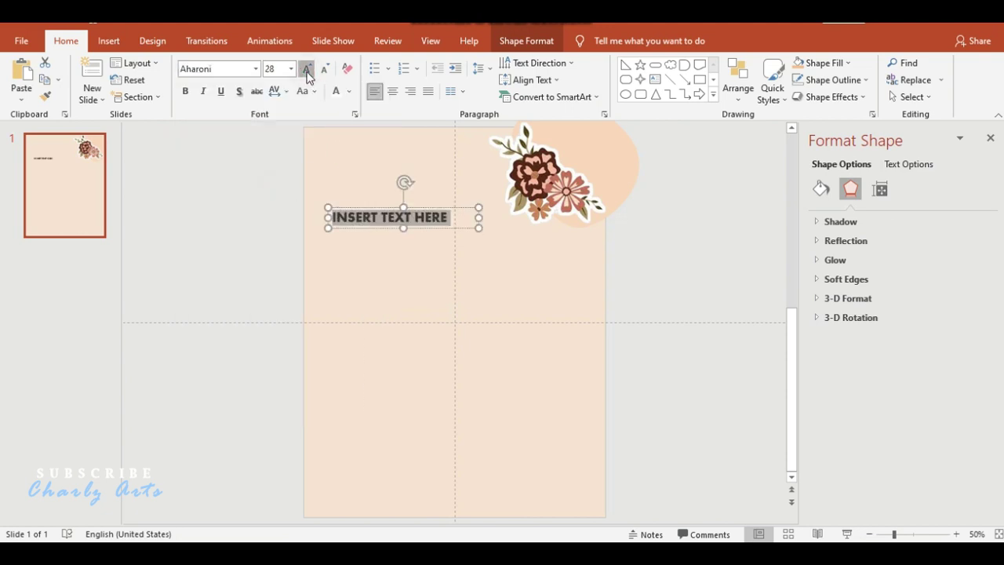
click(306, 71)
click(307, 70)
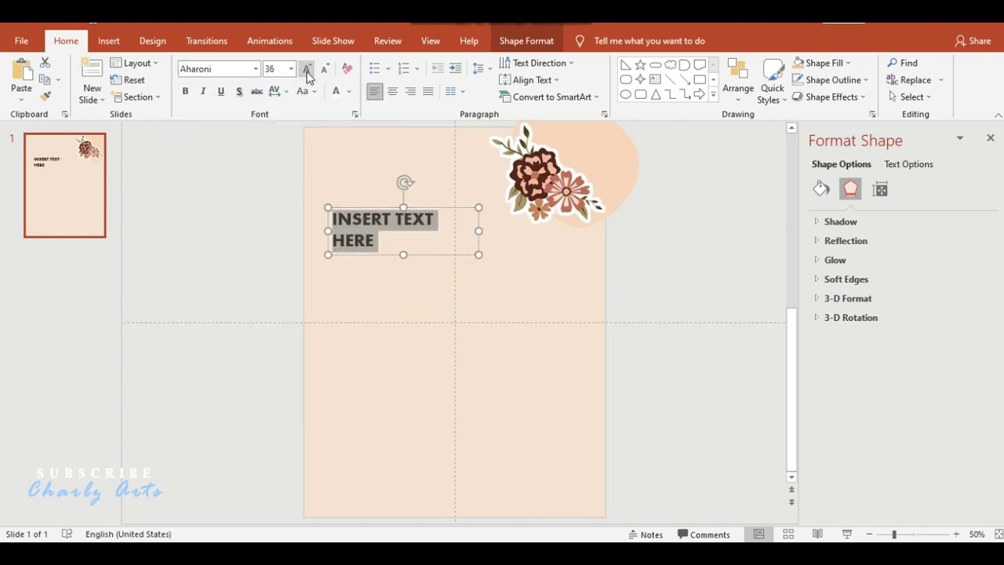
click(306, 71)
click(307, 70)
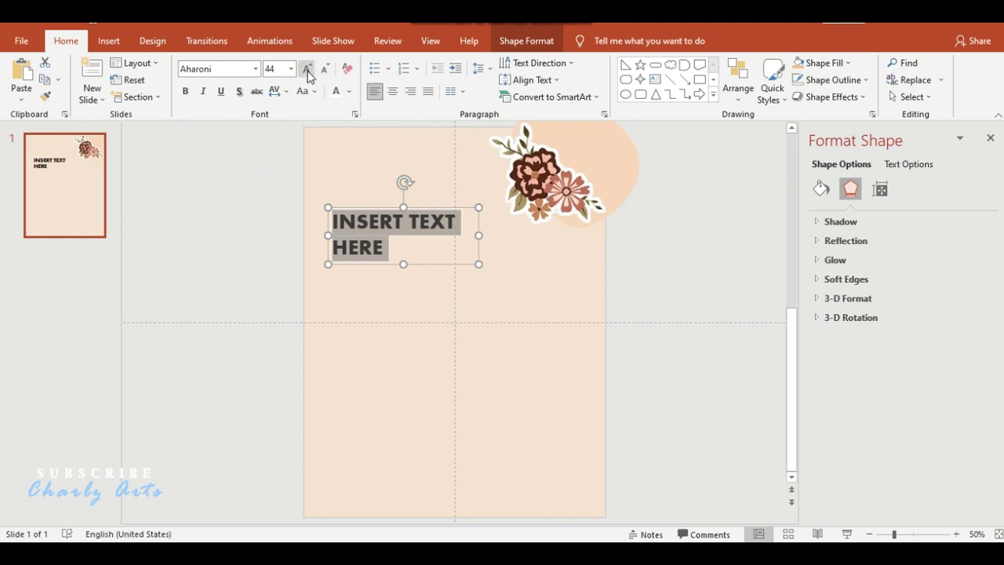
click(306, 69)
click(307, 69)
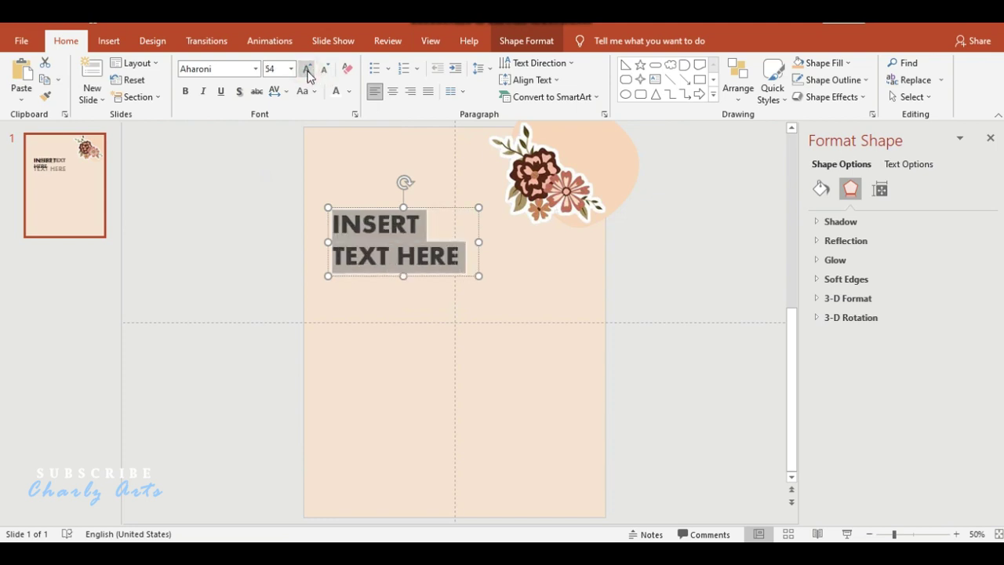
Step: Colour the heading tan and move it up near the poster's top-left
click(349, 91)
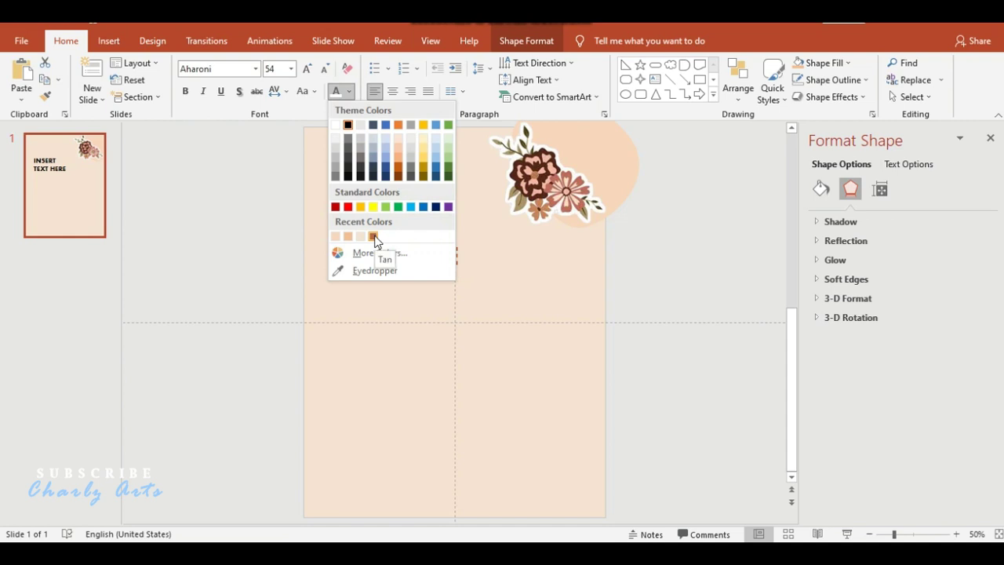
click(374, 236)
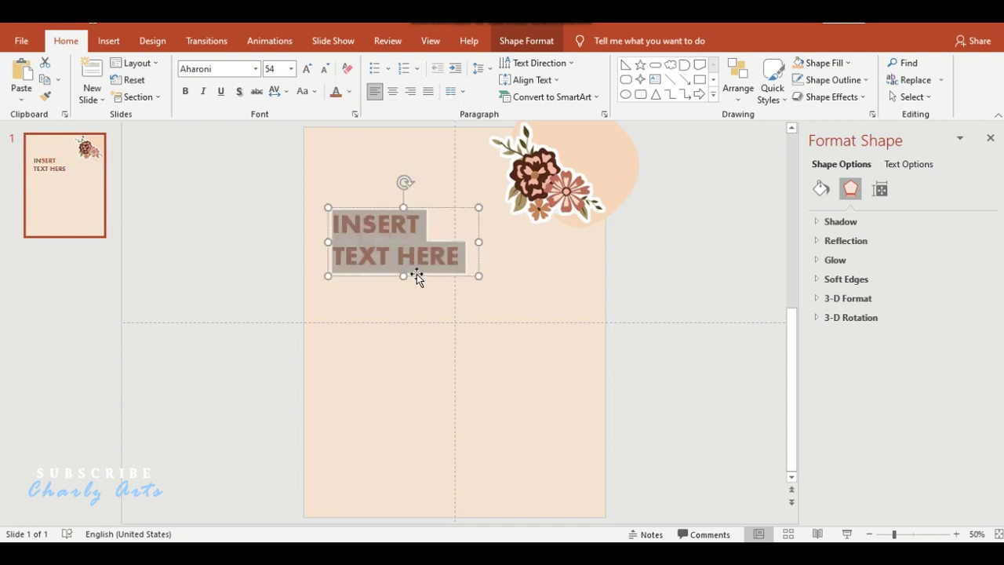
drag(416, 276, 416, 210)
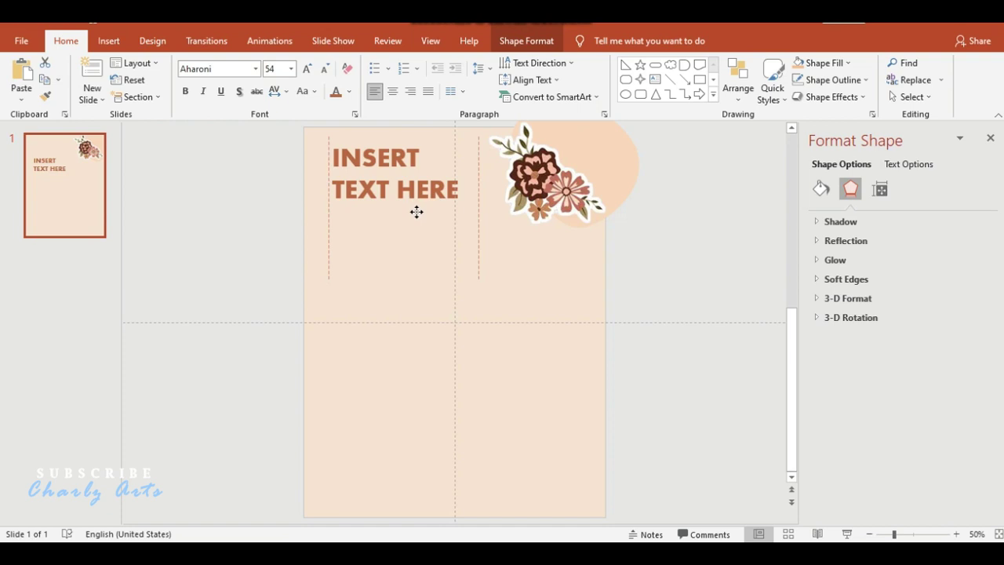
drag(416, 212, 417, 218)
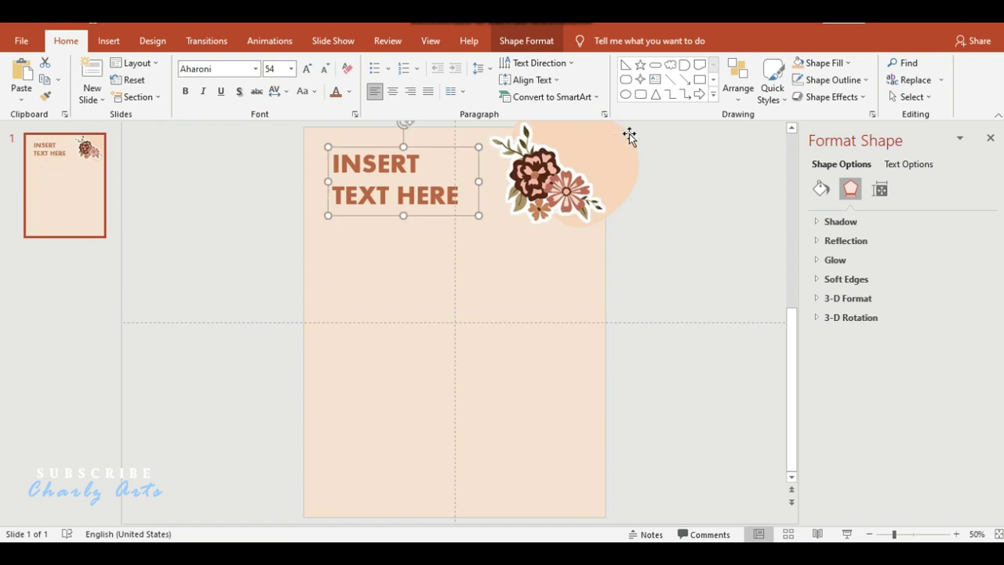
key(Up)
key(Up)
key(Up)
key(Up)
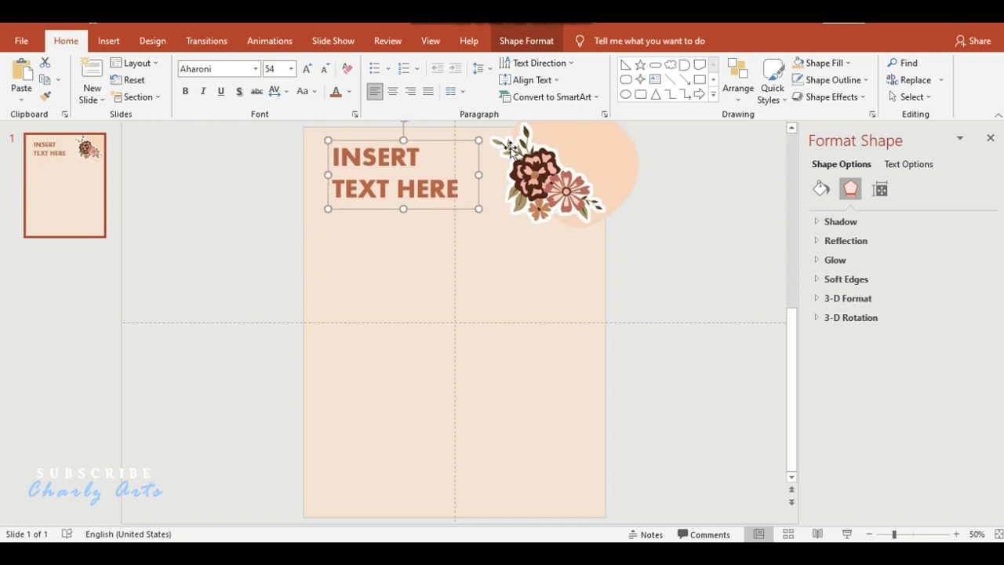
key(Up)
key(Up)
key(Up)
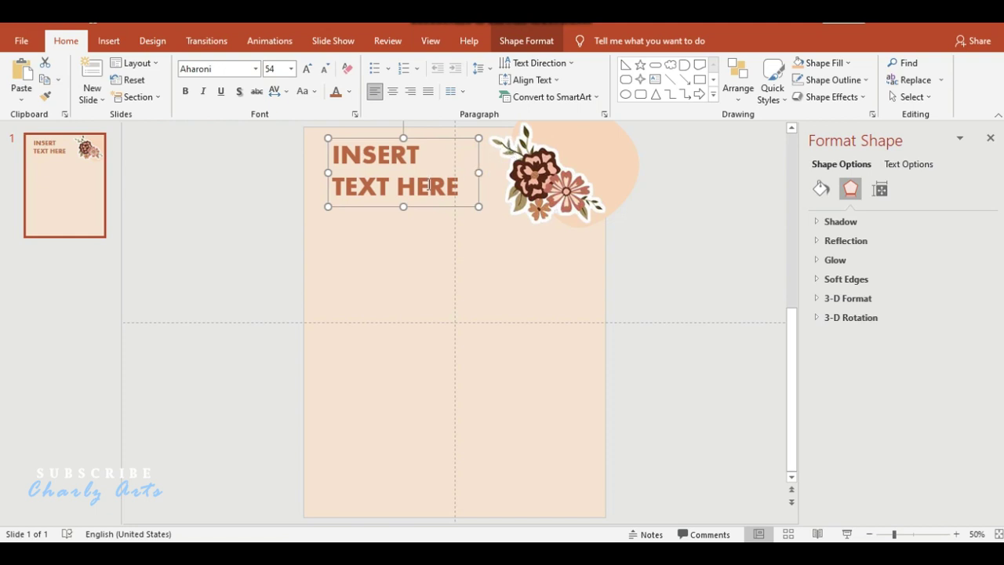
Step: Draw a thin rectangle bar below the heading and fill it peach
click(699, 79)
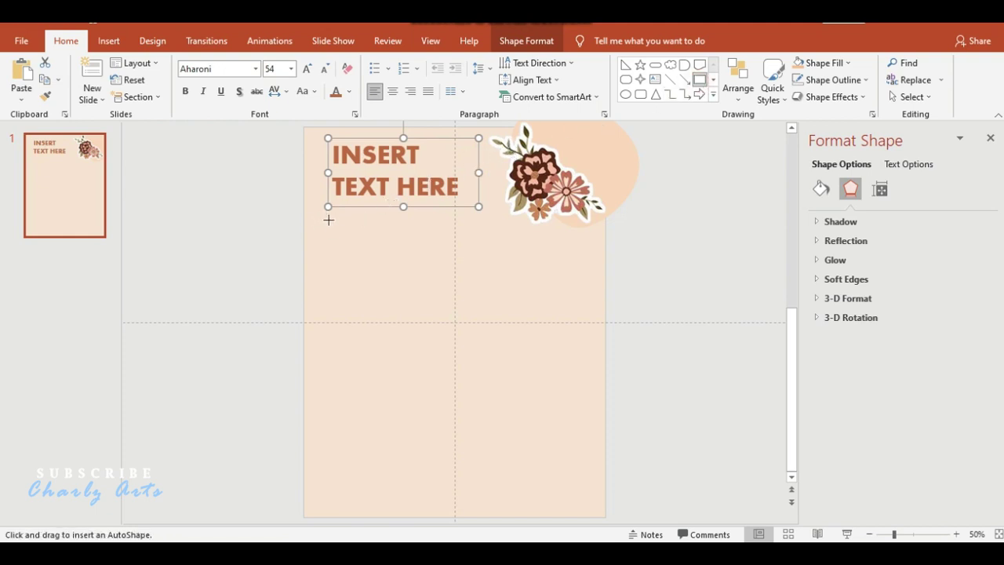
drag(329, 218, 506, 233)
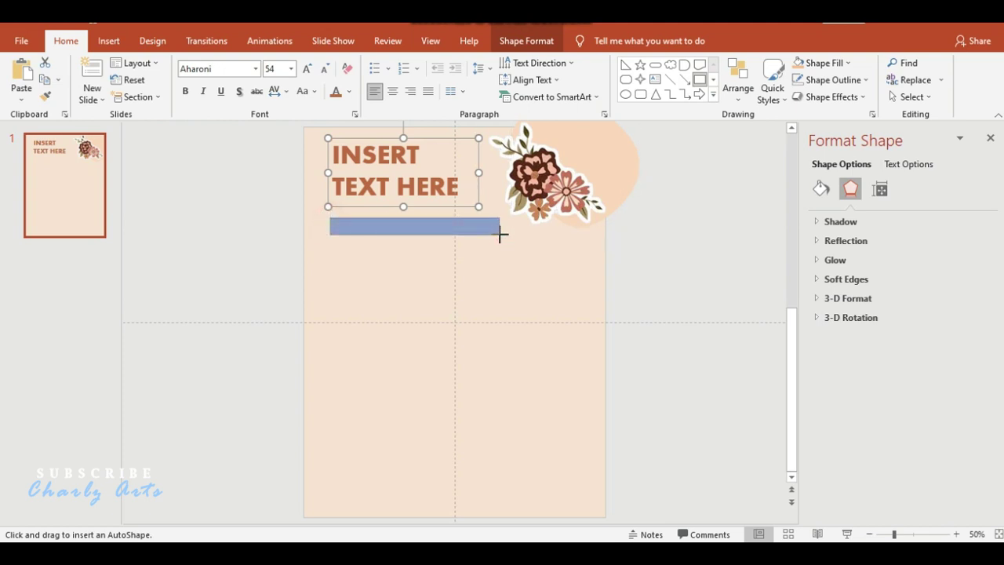
drag(506, 233, 511, 234)
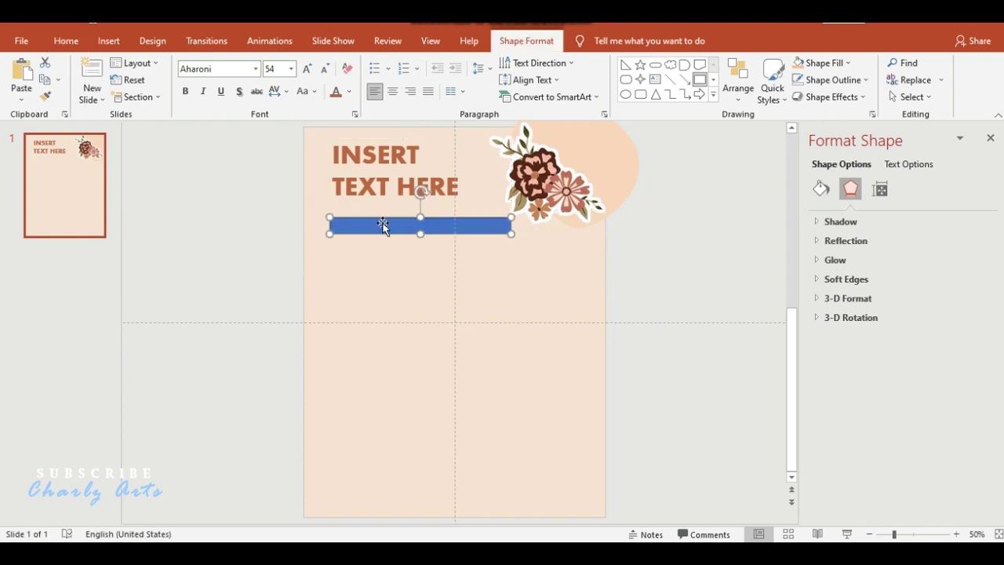
click(405, 63)
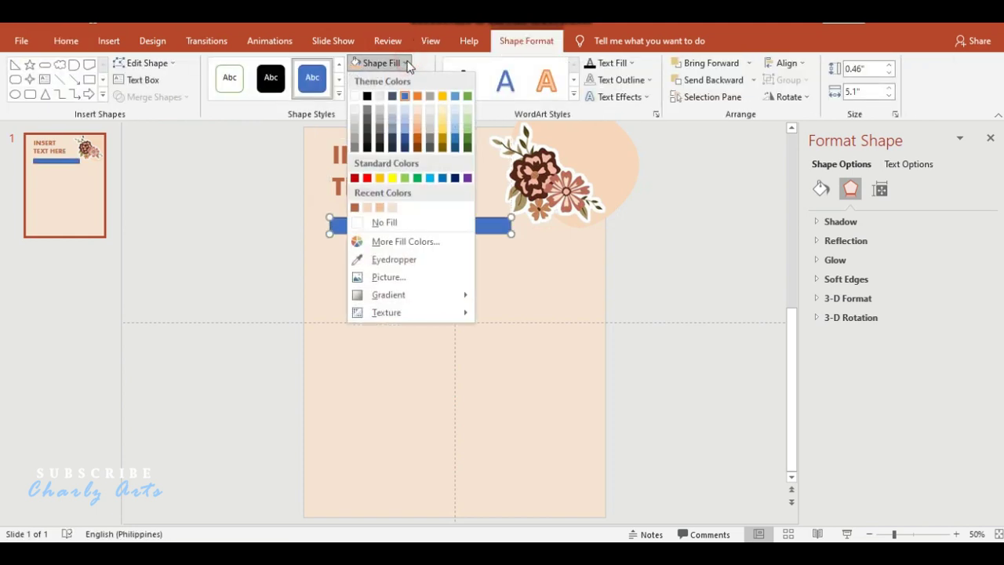
click(381, 207)
text(INSERT)
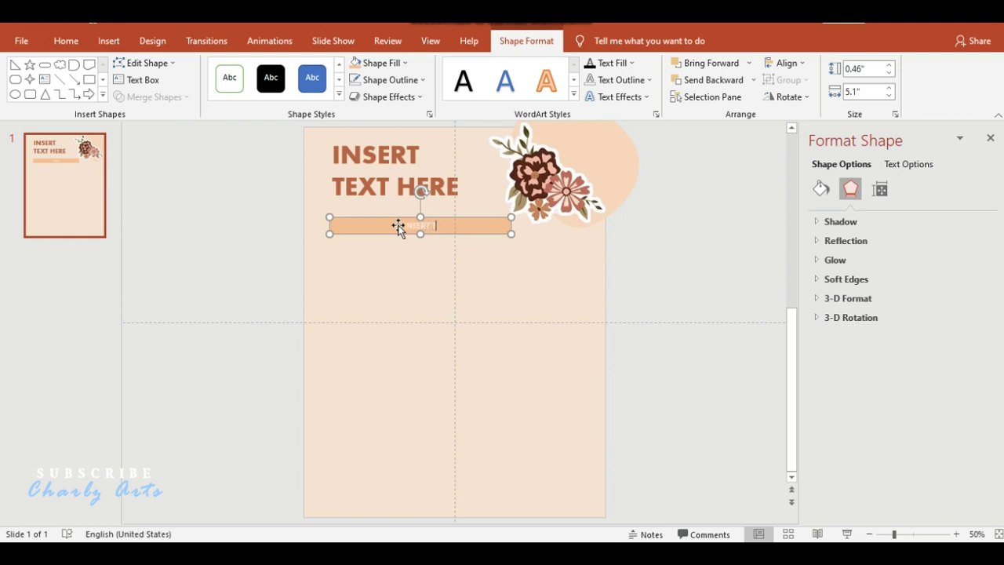
Step: Type 'INSERT TITLE HEER' in the bar, darken the text colour, and set Loose spacing
text(TITLE HERE)
triple_click(400, 225)
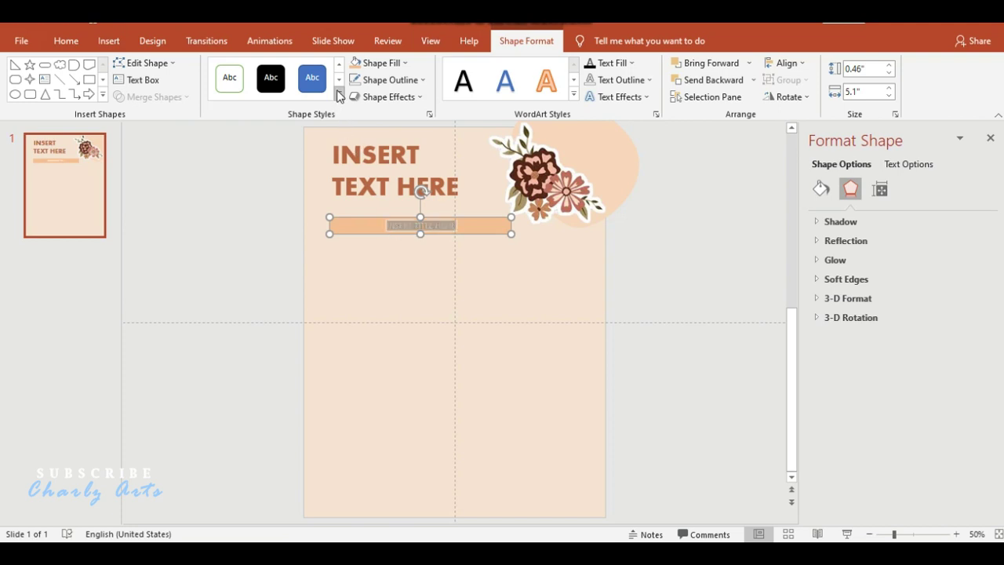
click(72, 41)
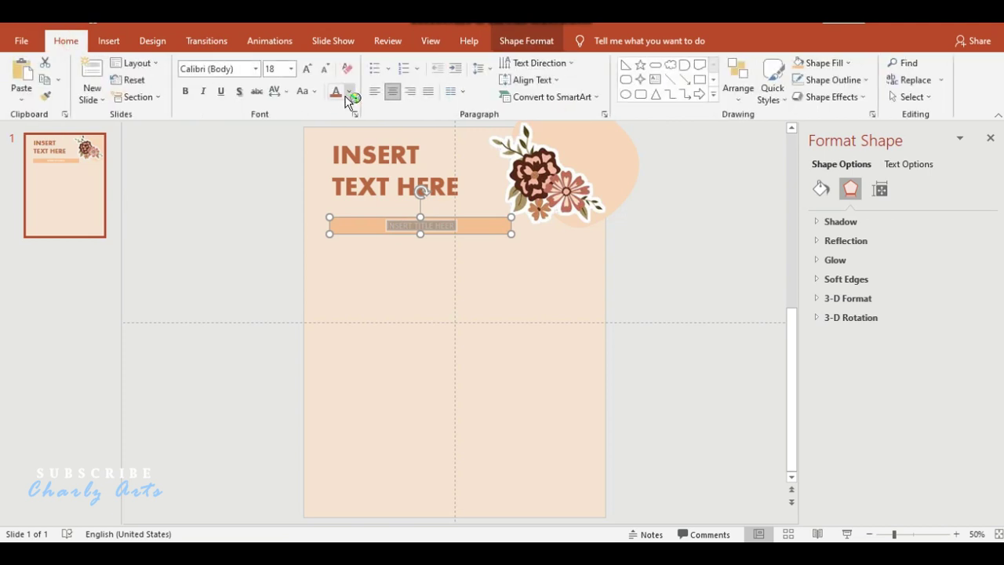
click(339, 94)
click(350, 92)
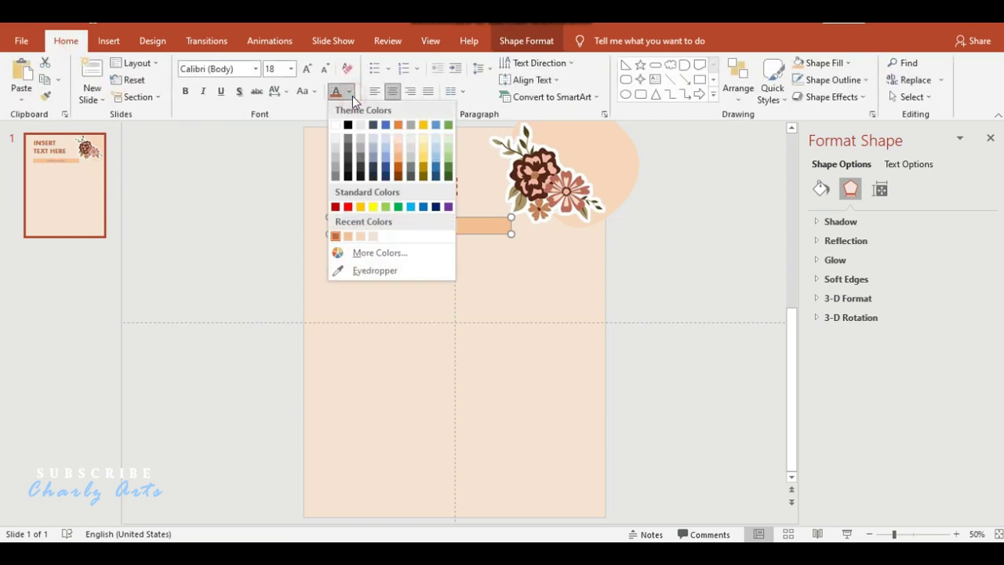
click(283, 92)
click(276, 91)
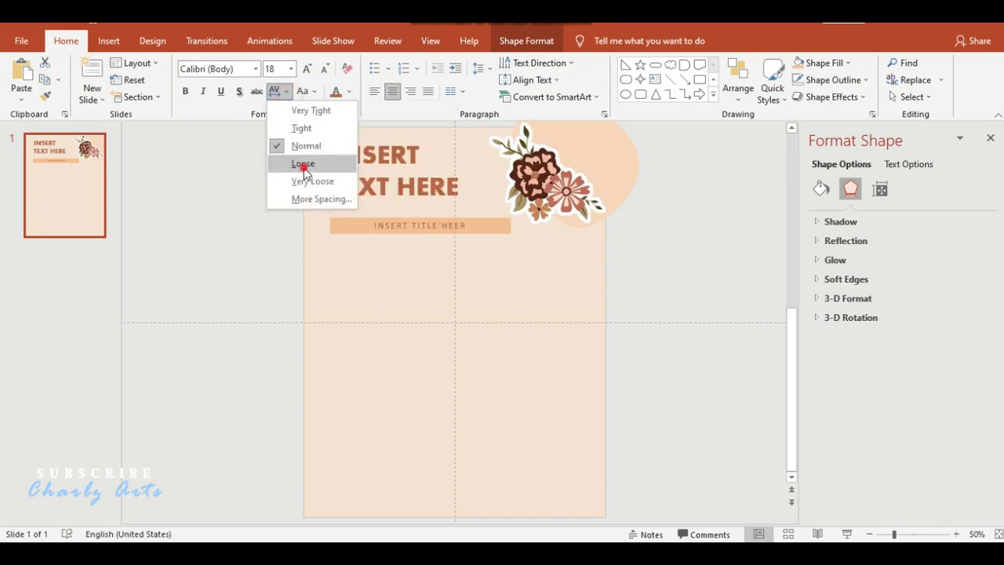
click(304, 164)
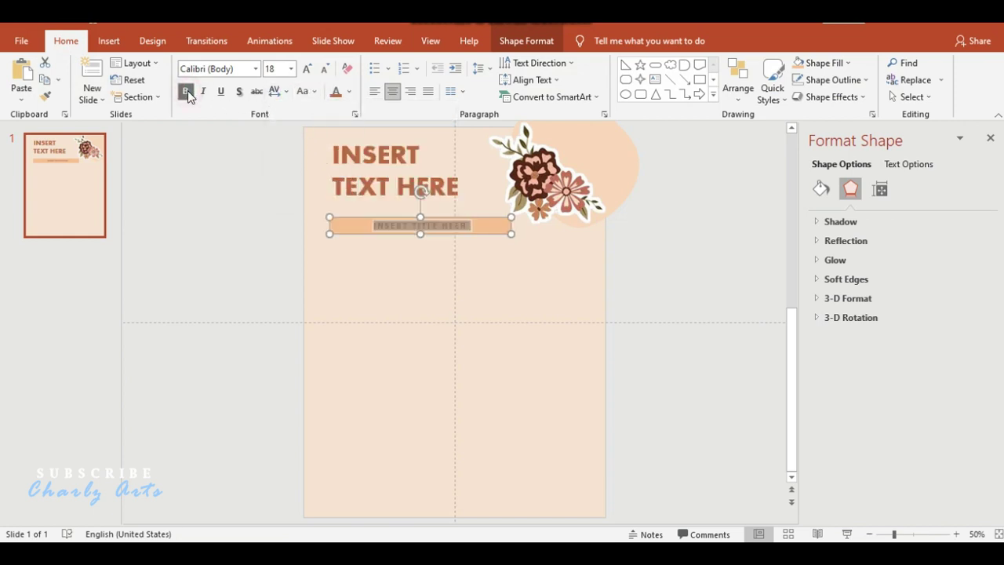
Step: Nudge the flower picture up-right and shift the peach blob left behind it
click(496, 293)
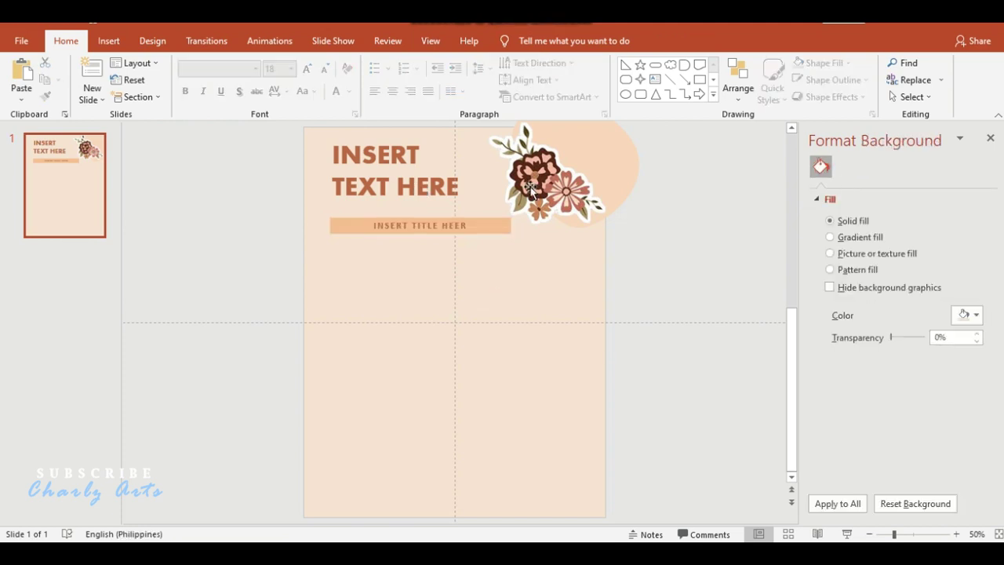
drag(530, 189, 540, 182)
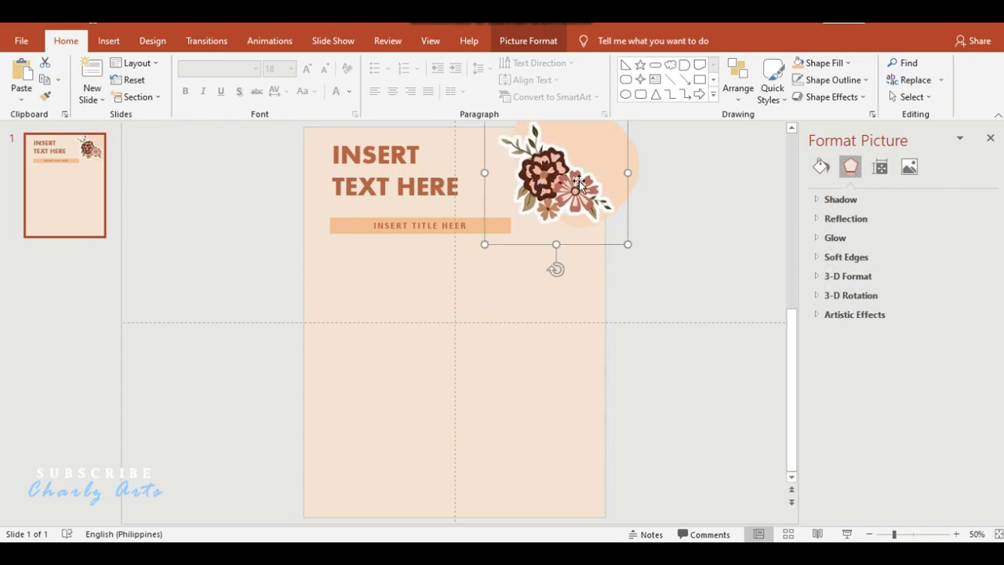
click(677, 217)
click(619, 161)
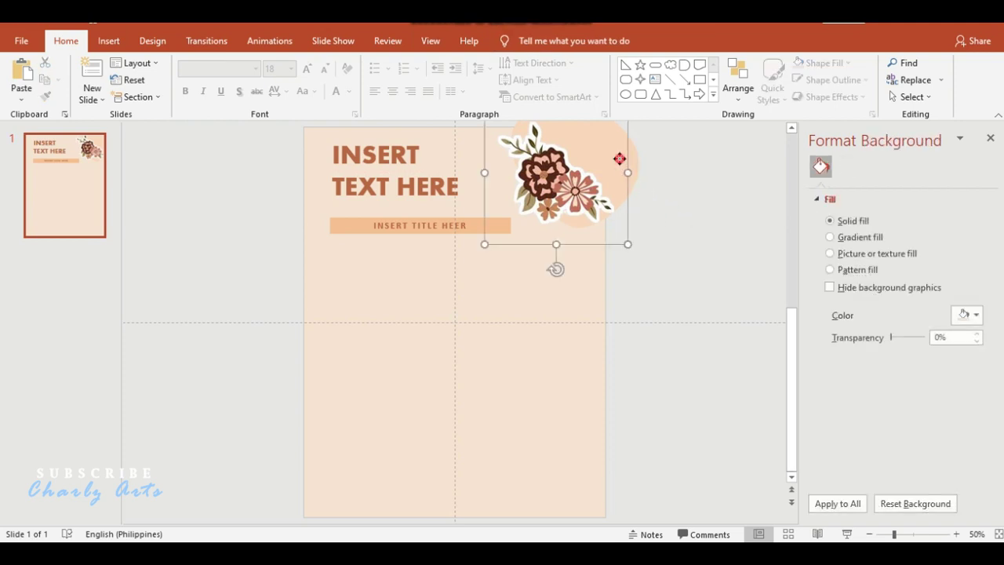
mouse_move(633, 156)
mouse_down()
mouse_move(605, 171)
mouse_move(613, 167)
mouse_up()
click(701, 215)
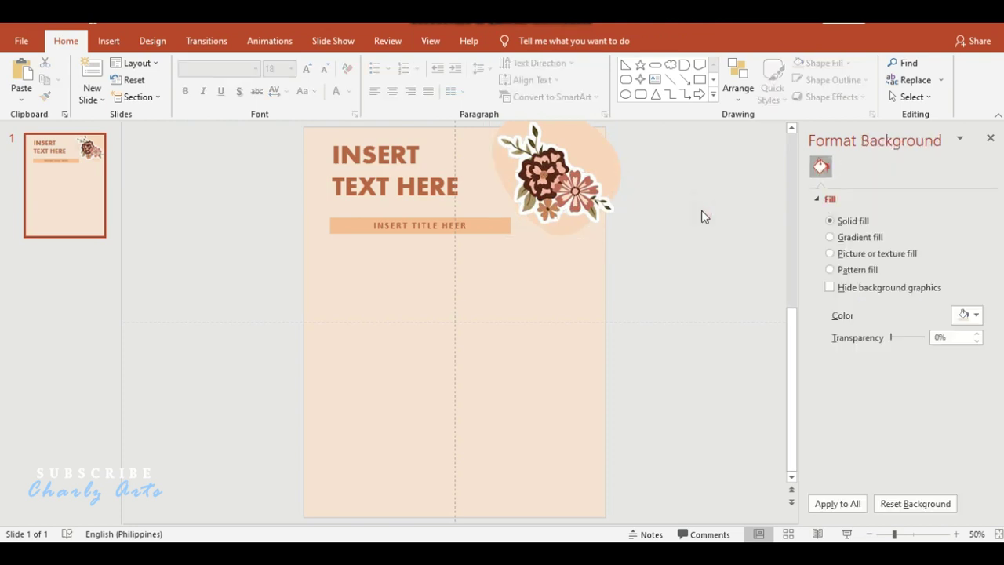
click(640, 95)
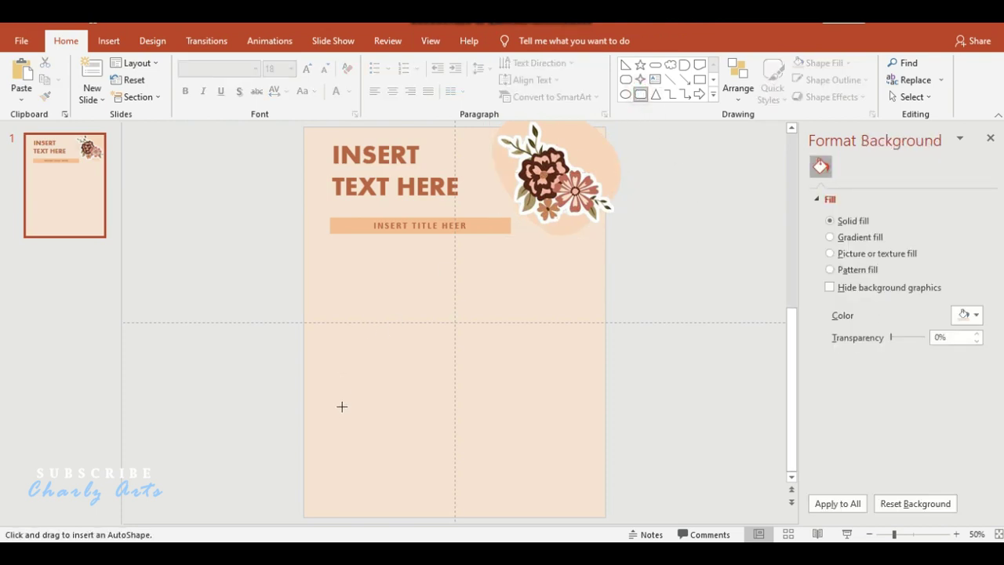
Step: Draw a 7.13-inch-wide box near the bottom, fill it light orange, and remove its outline
drag(340, 409, 587, 499)
drag(351, 410, 346, 424)
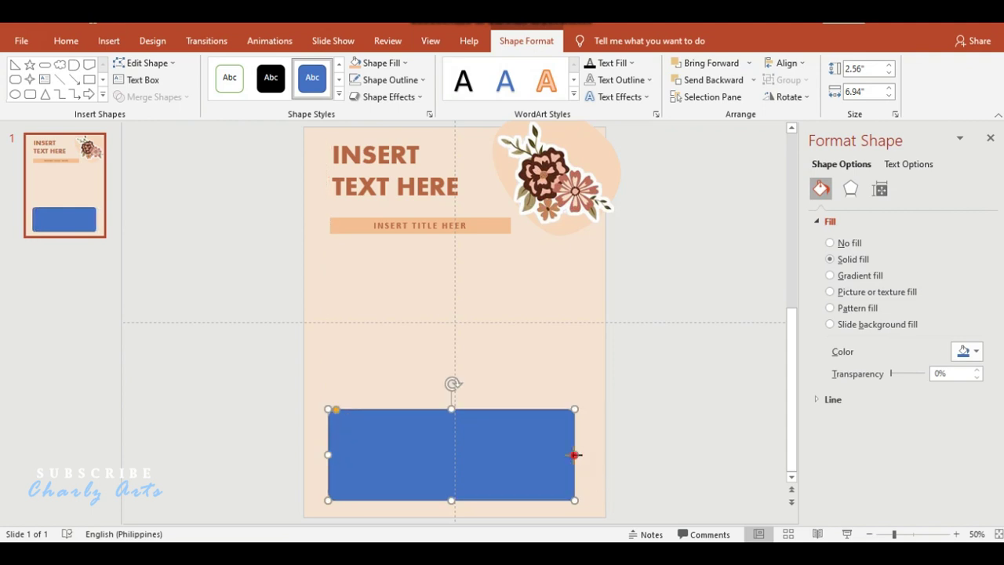
drag(574, 454, 582, 454)
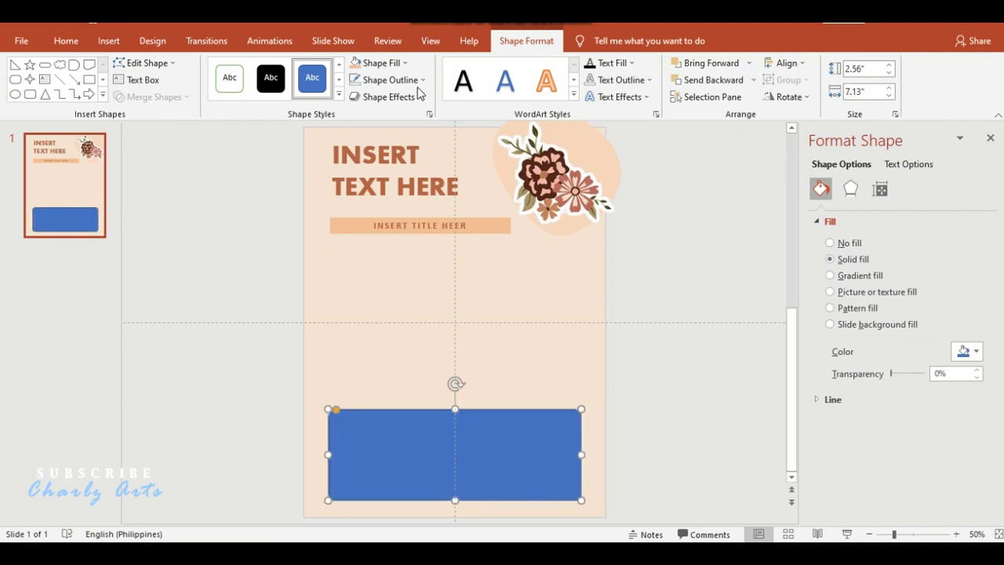
click(380, 63)
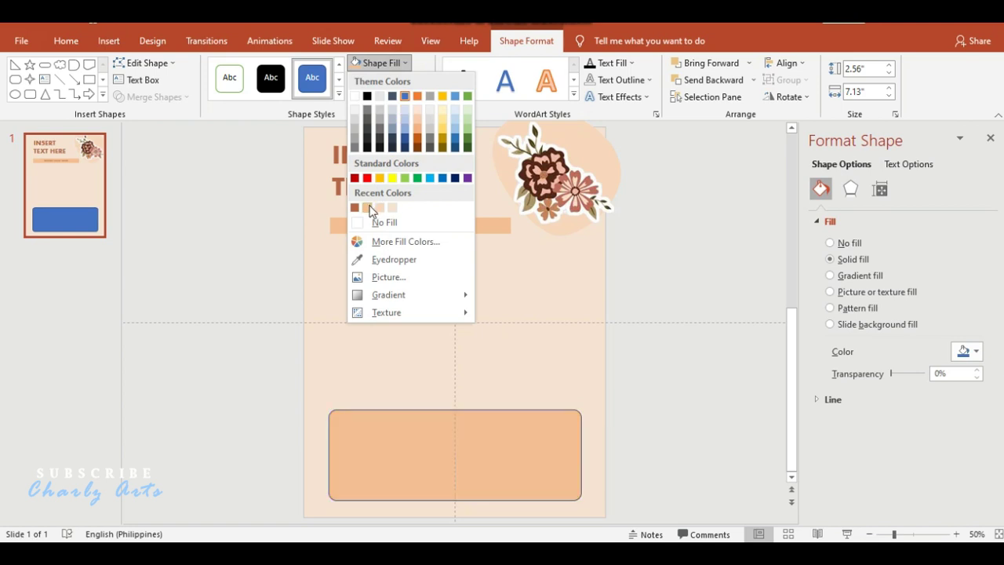
click(369, 207)
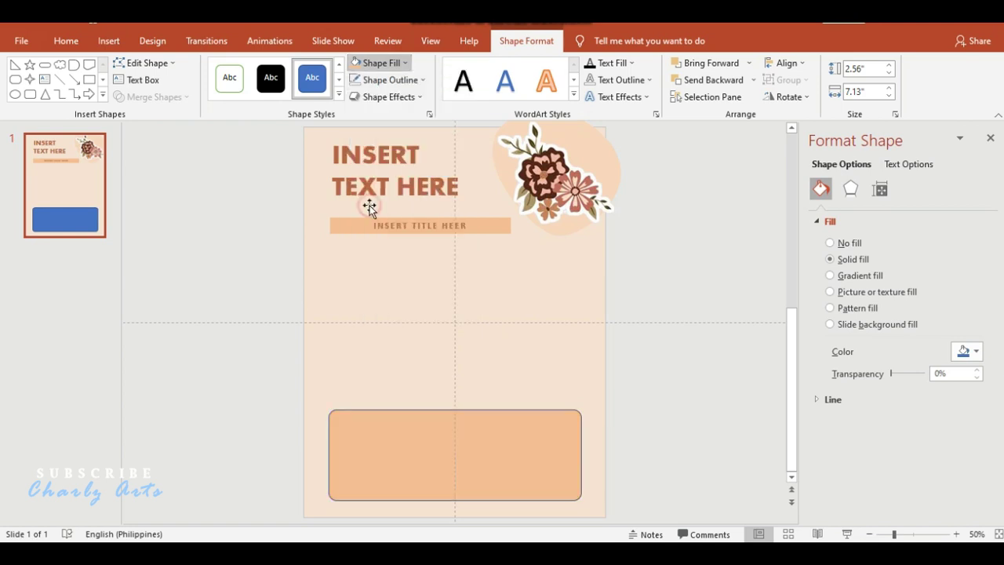
click(352, 82)
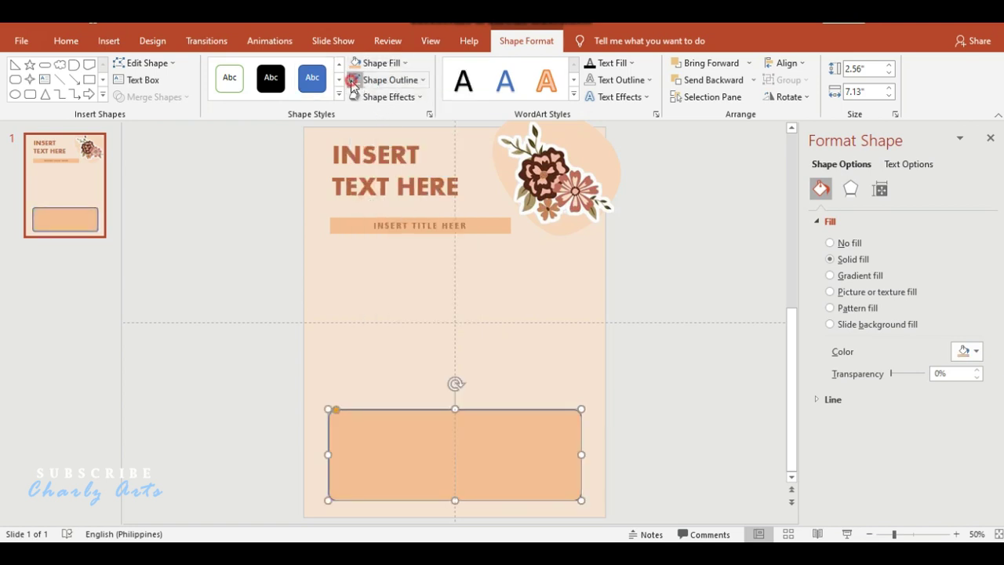
click(413, 369)
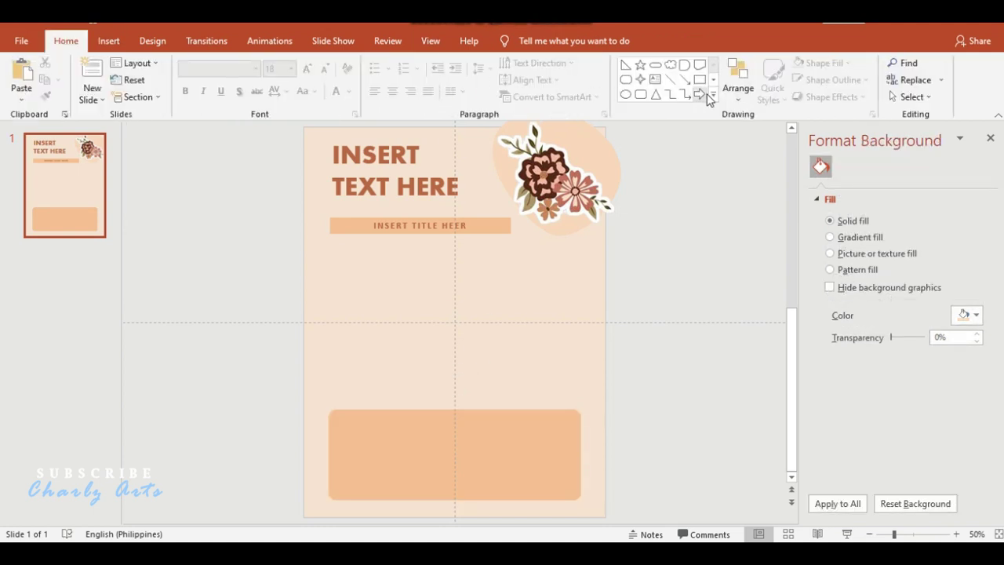
Step: Draw a pentagon arrow at the slide's left edge above the peach box and fill it brown
click(712, 94)
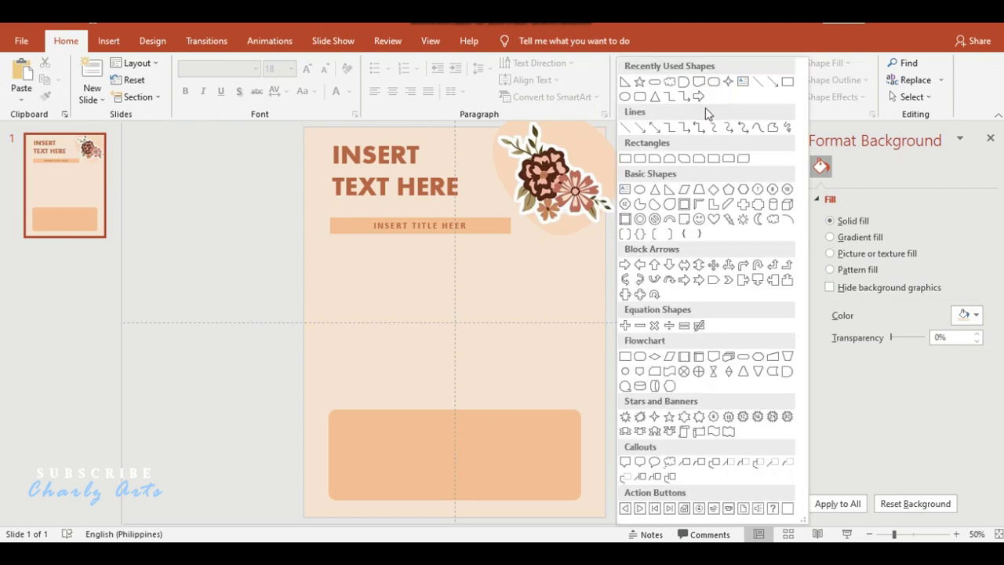
click(713, 281)
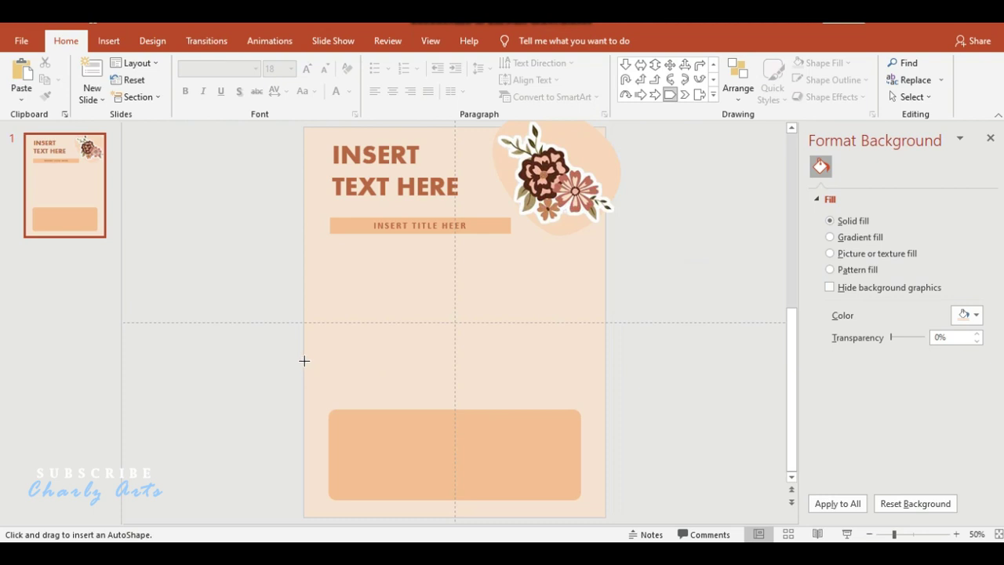
drag(304, 360, 407, 390)
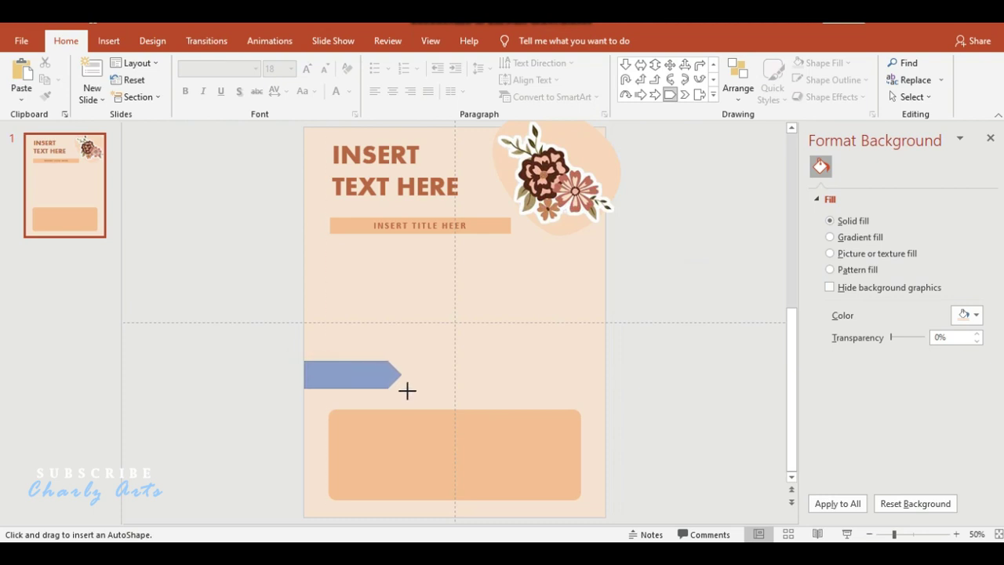
drag(407, 390, 389, 382)
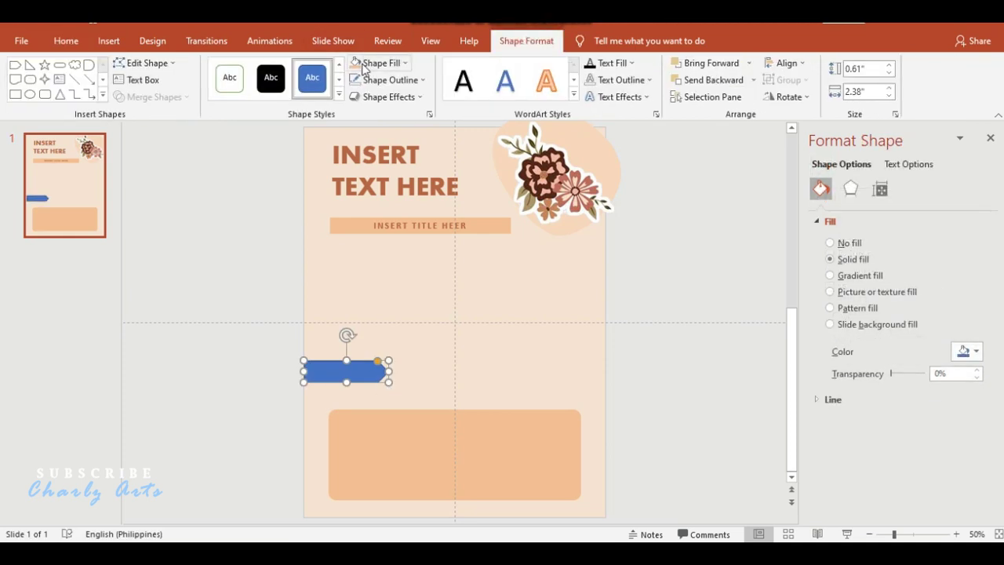
click(369, 68)
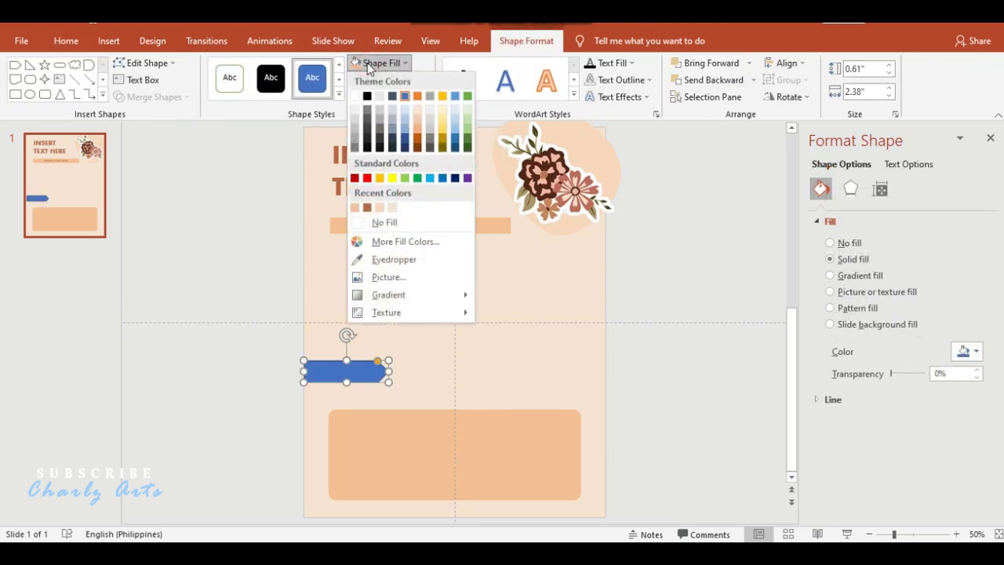
click(367, 207)
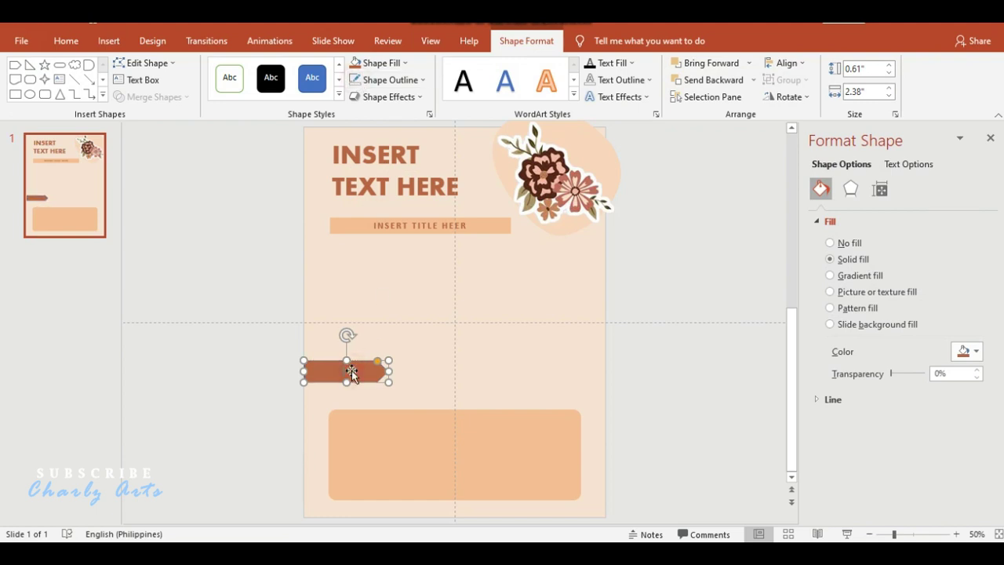
Step: Label the arrow 'INSERT TEXT' and enlarge the text to 20 pt
text(INSERT TEXT)
key(ctrl+a)
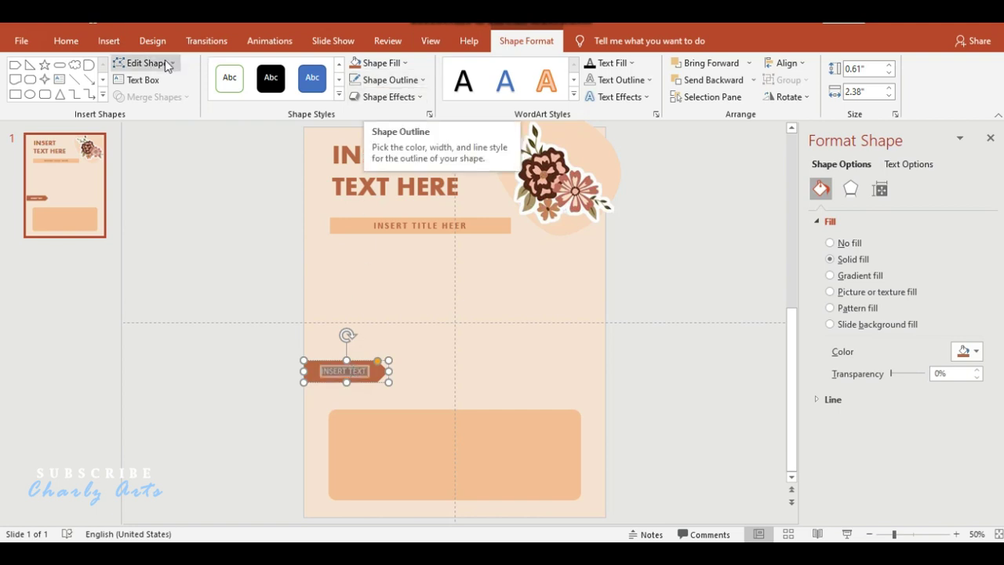
click(39, 44)
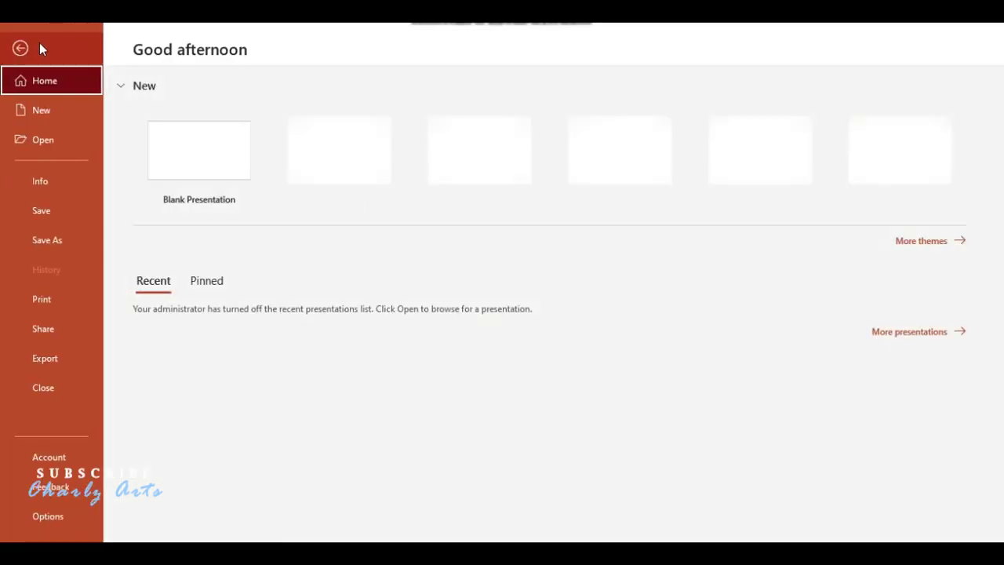
click(18, 45)
click(67, 47)
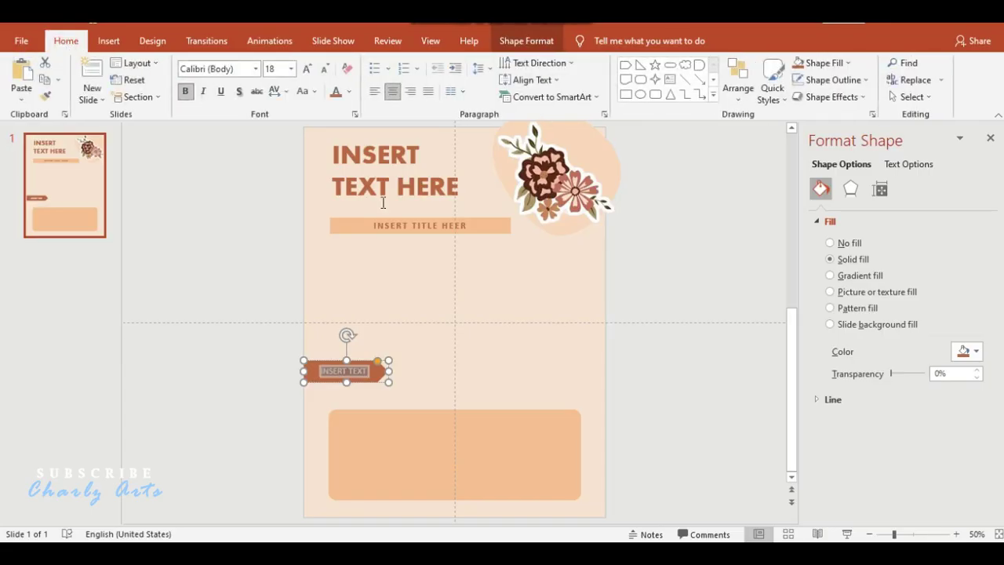
click(307, 70)
click(473, 345)
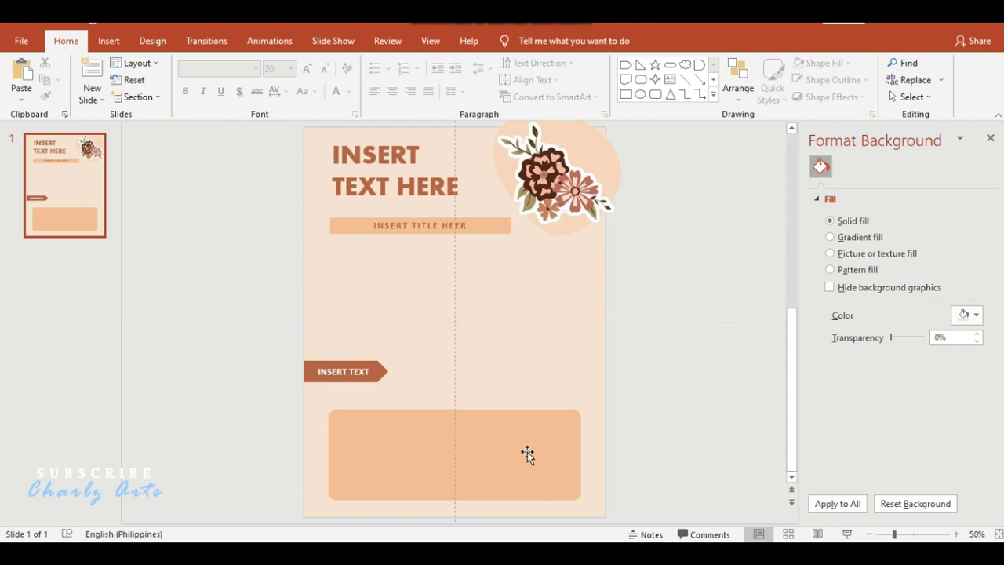
Step: Nudge the peach box up and draw a thin brown stripe beneath it
drag(527, 452, 531, 444)
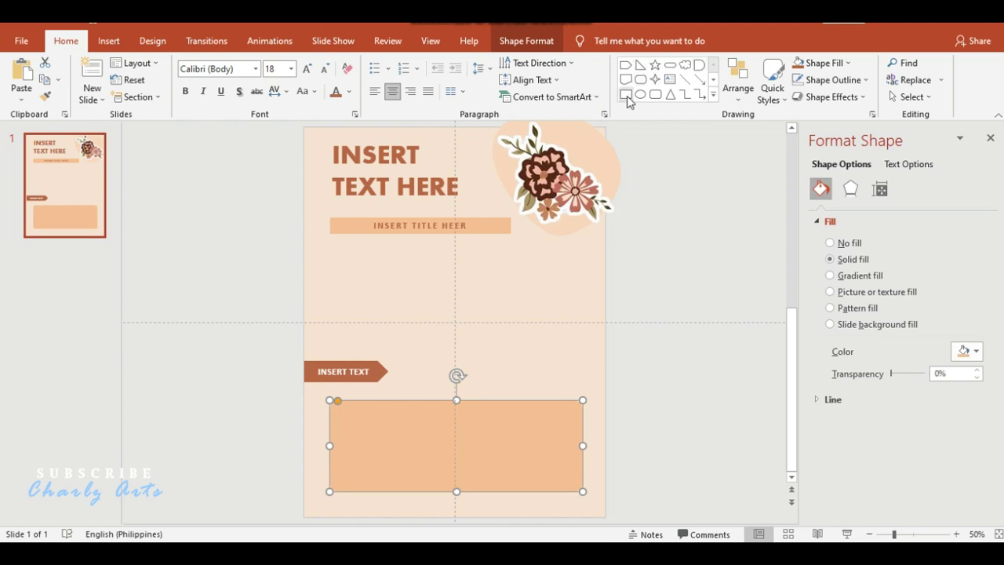
click(625, 95)
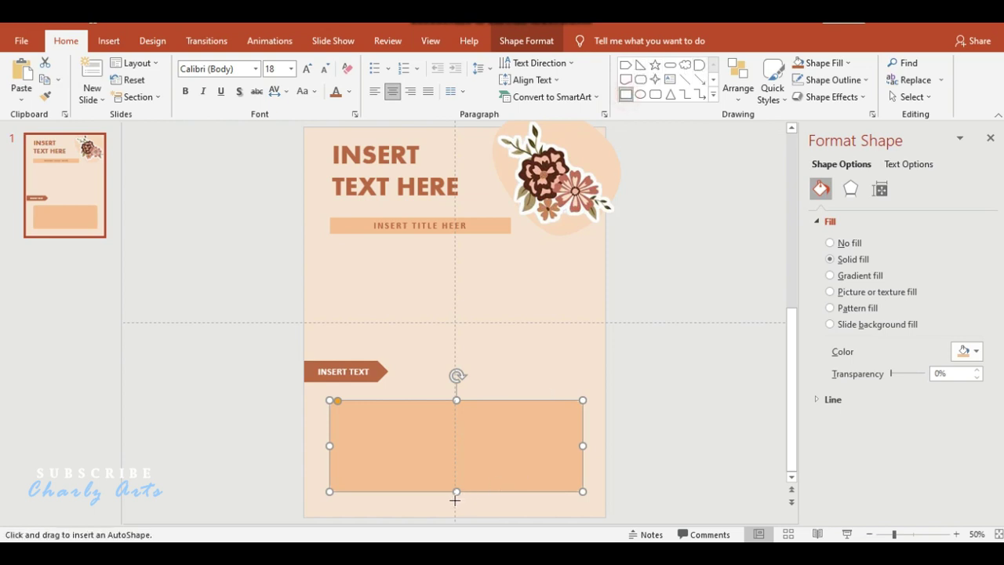
drag(453, 499, 604, 506)
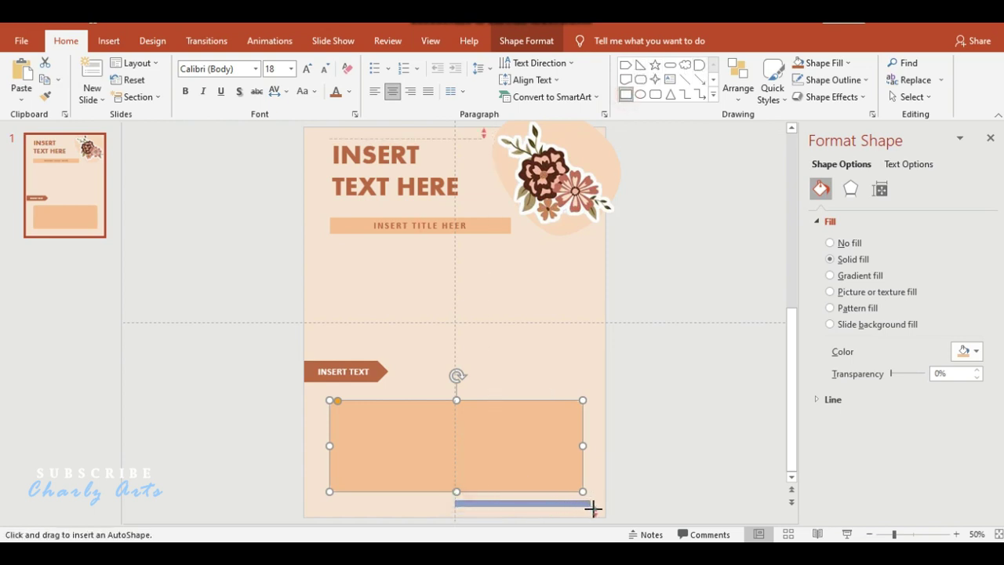
drag(604, 502, 606, 500)
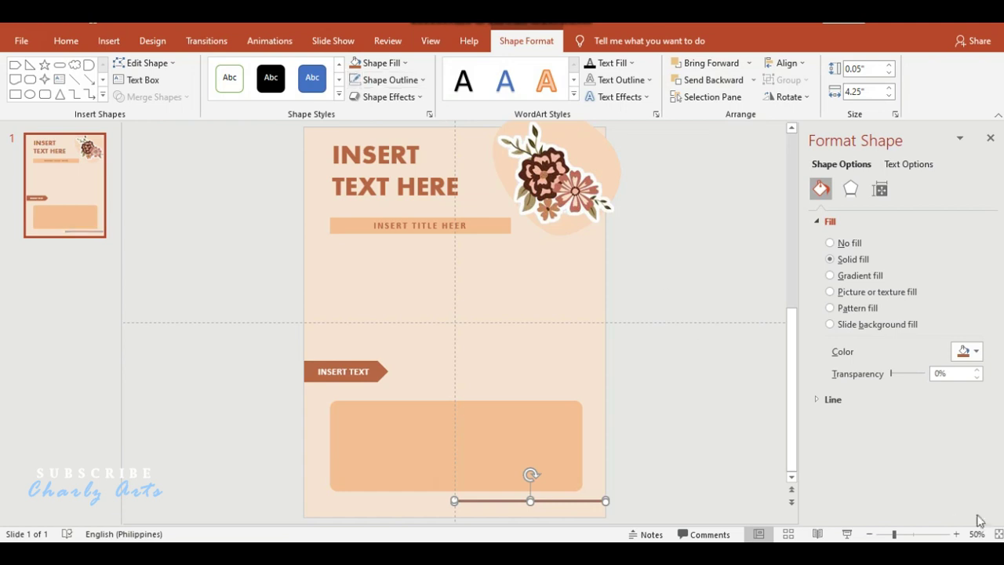
Step: Duplicate the stripe and shorten the lower copy to 4.08 inches
click(911, 538)
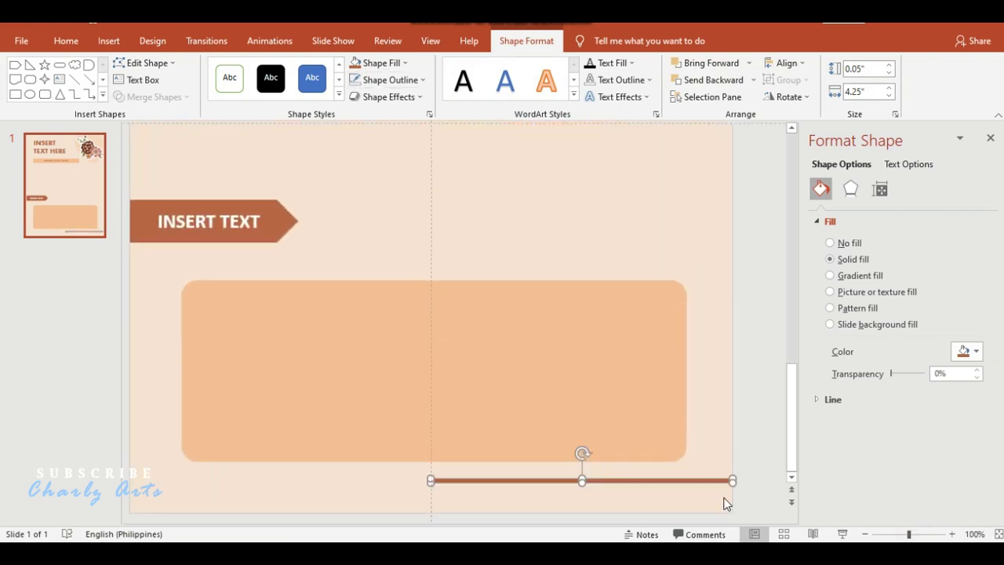
key(ctrl+v)
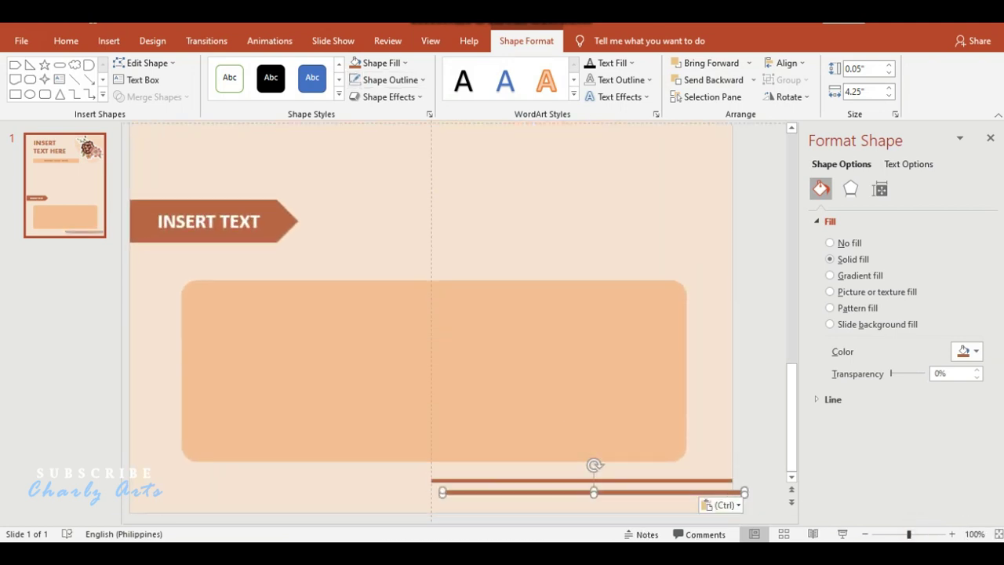
click(931, 534)
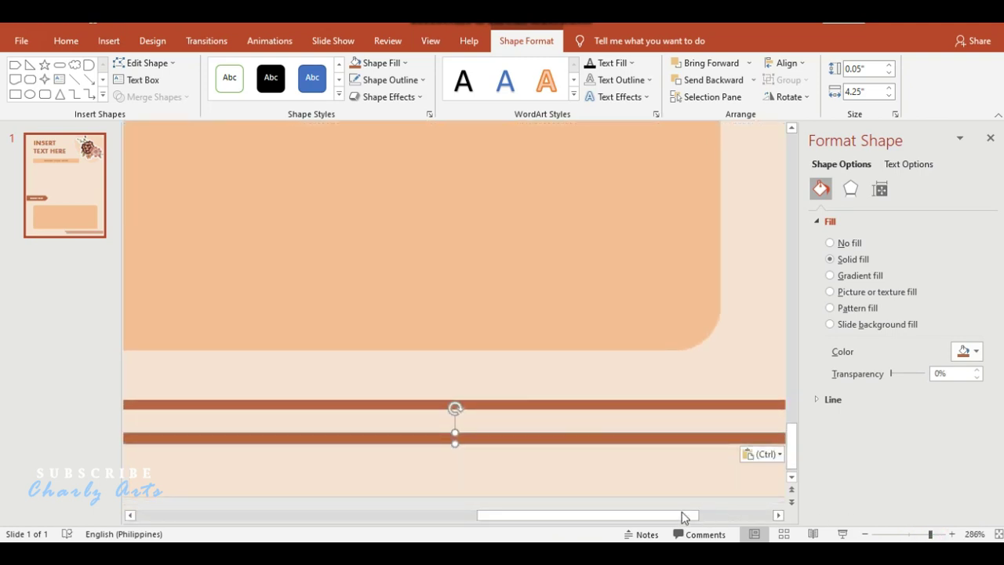
drag(621, 514, 542, 514)
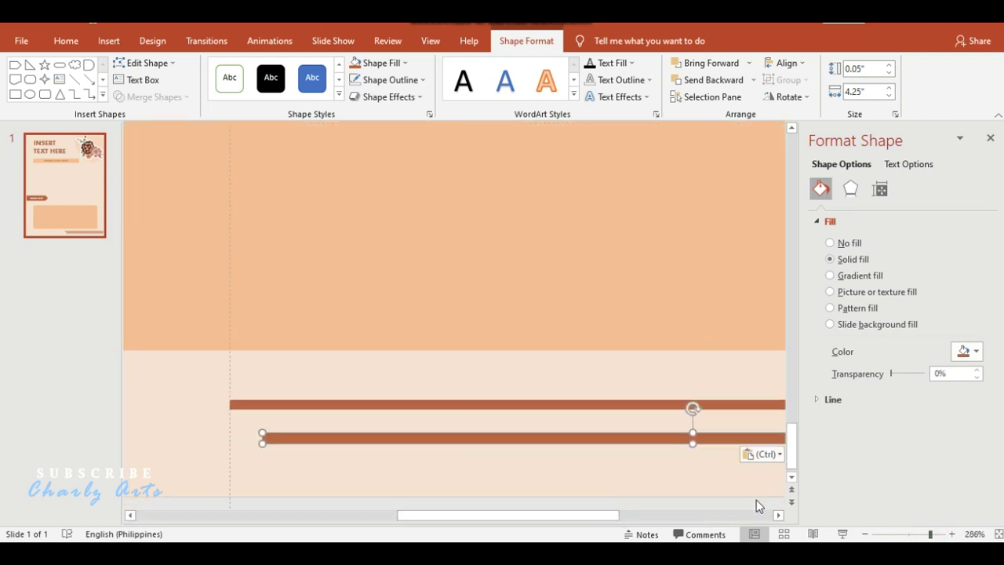
click(942, 535)
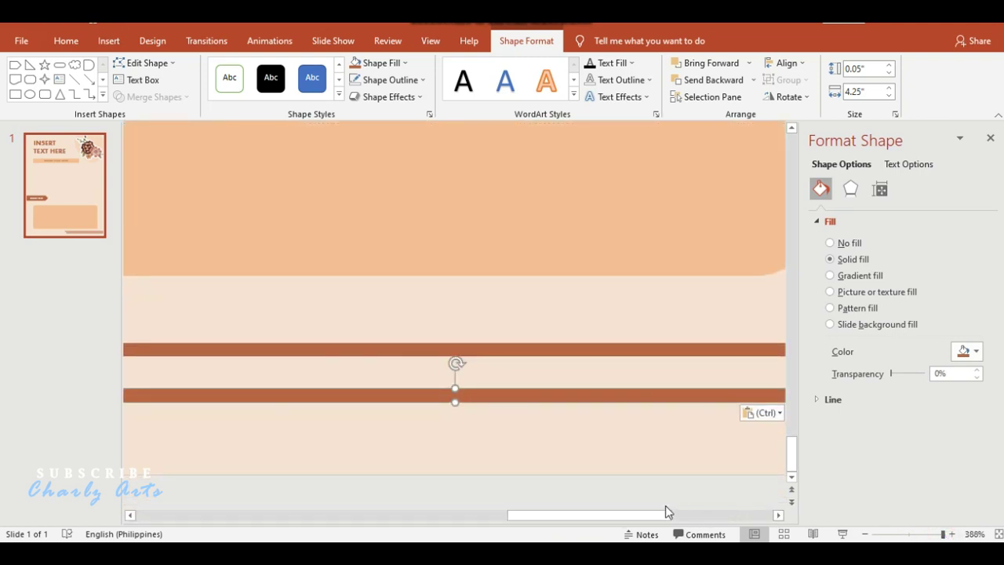
mouse_move(665, 511)
mouse_down()
mouse_move(452, 515)
mouse_move(768, 517)
mouse_up()
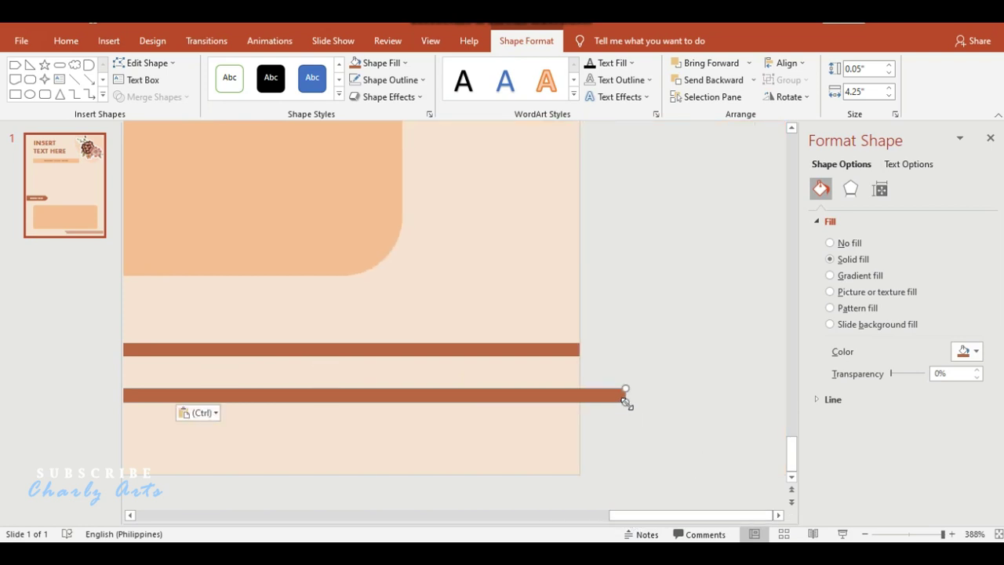
drag(625, 402, 579, 400)
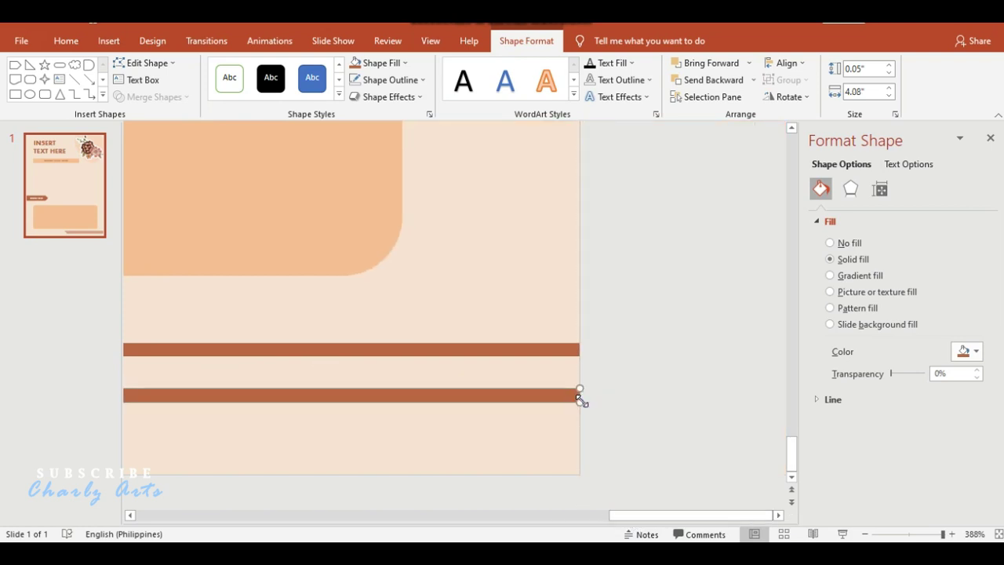
Step: Add a third stripe, stagger the stripes along the bottom right, and zoom out
key(ctrl+d)
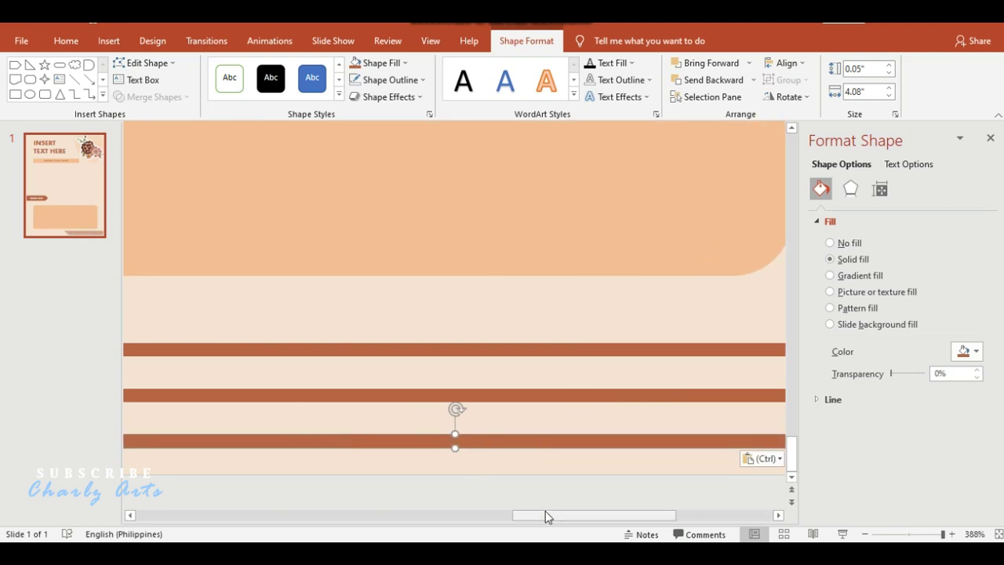
drag(545, 511, 425, 509)
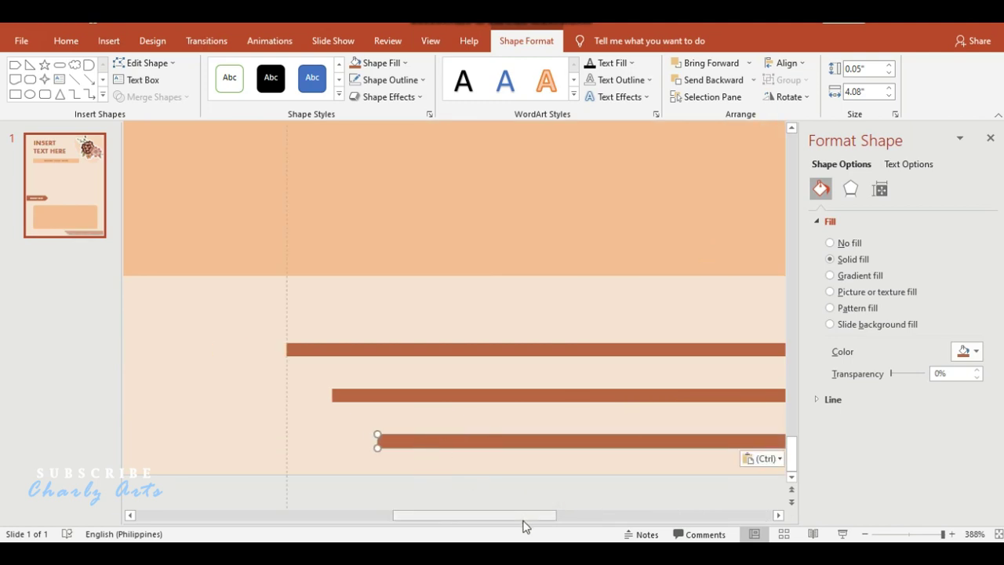
click(687, 515)
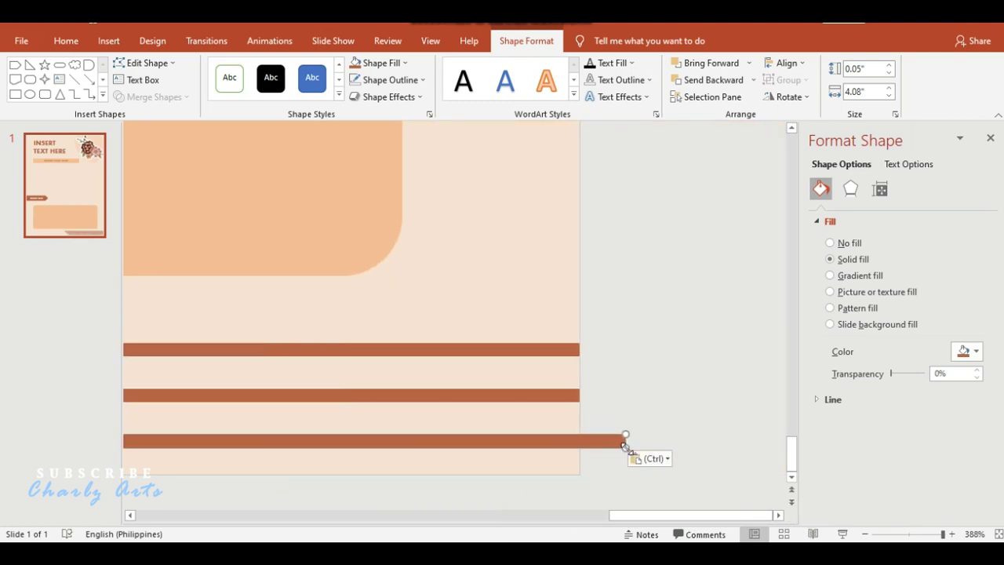
drag(621, 442, 581, 447)
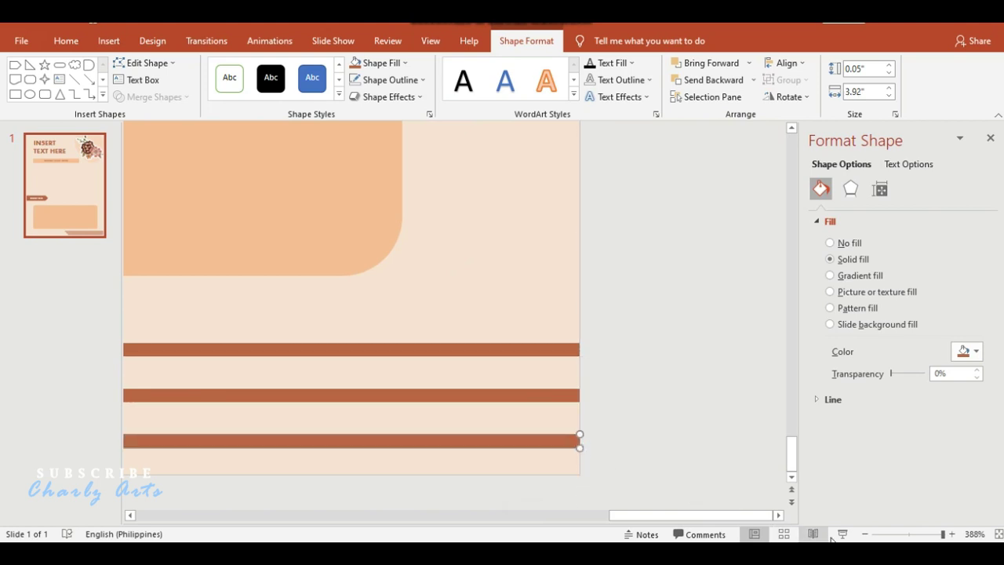
click(909, 534)
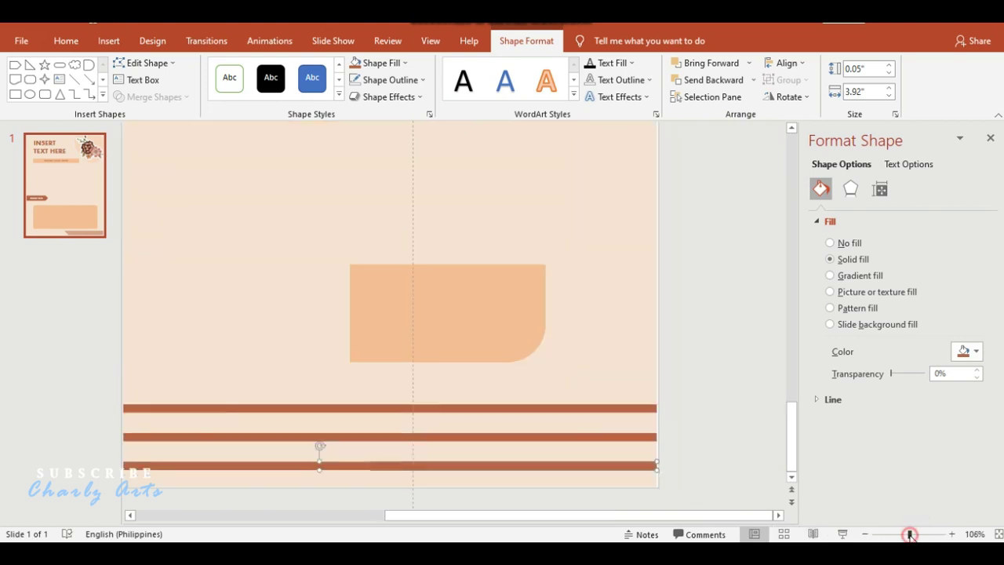
Step: Paste a box of 'Insert text' placeholder copy and colour its text the recent brown
click(765, 493)
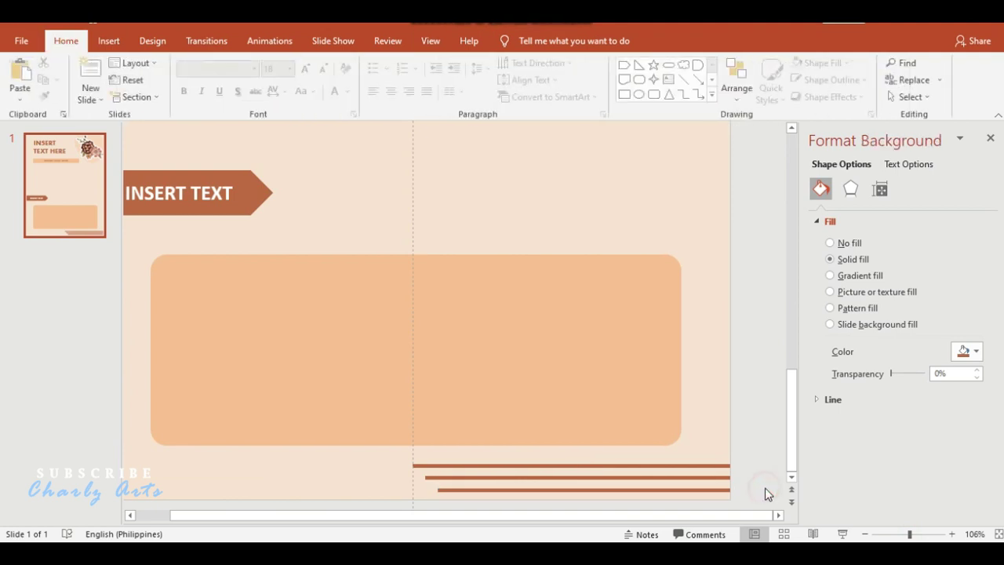
click(864, 534)
click(864, 534)
click(864, 534)
click(864, 534)
click(864, 534)
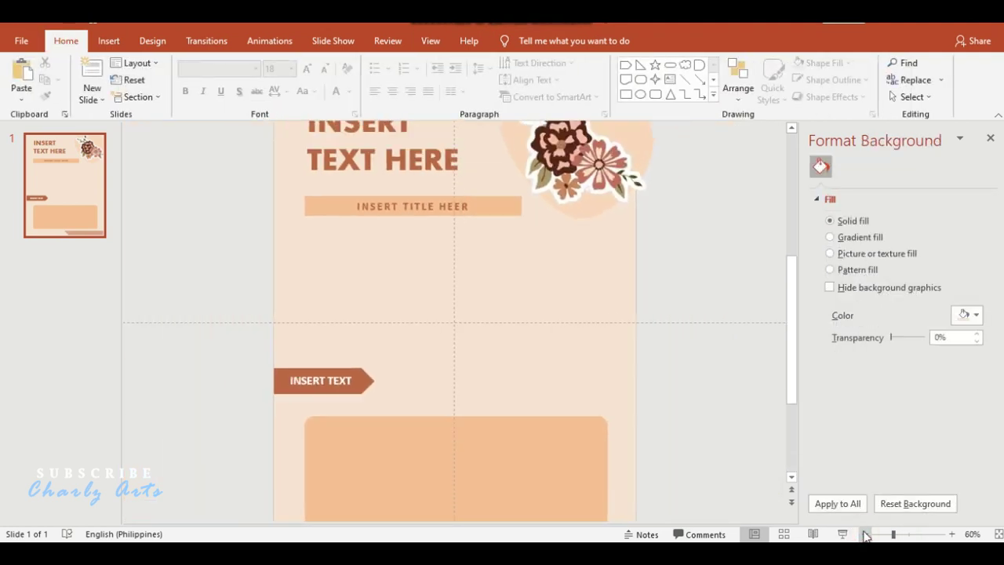
click(864, 534)
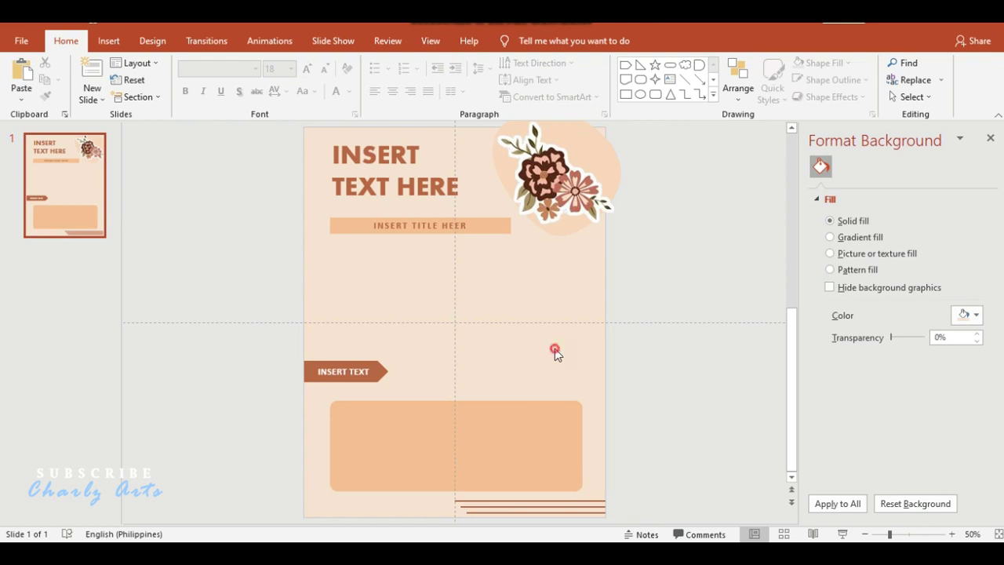
key(ctrl+v)
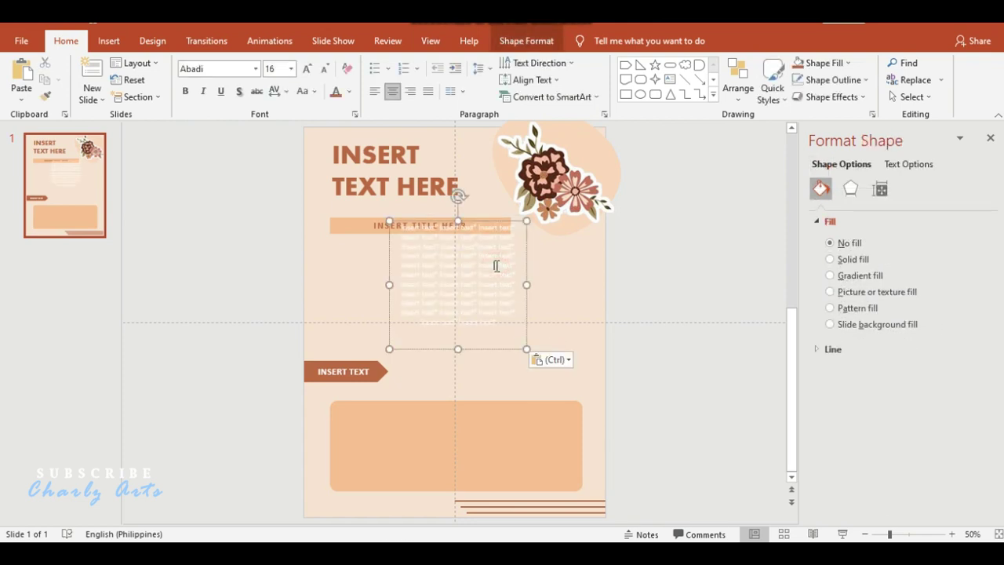
triple_click(495, 265)
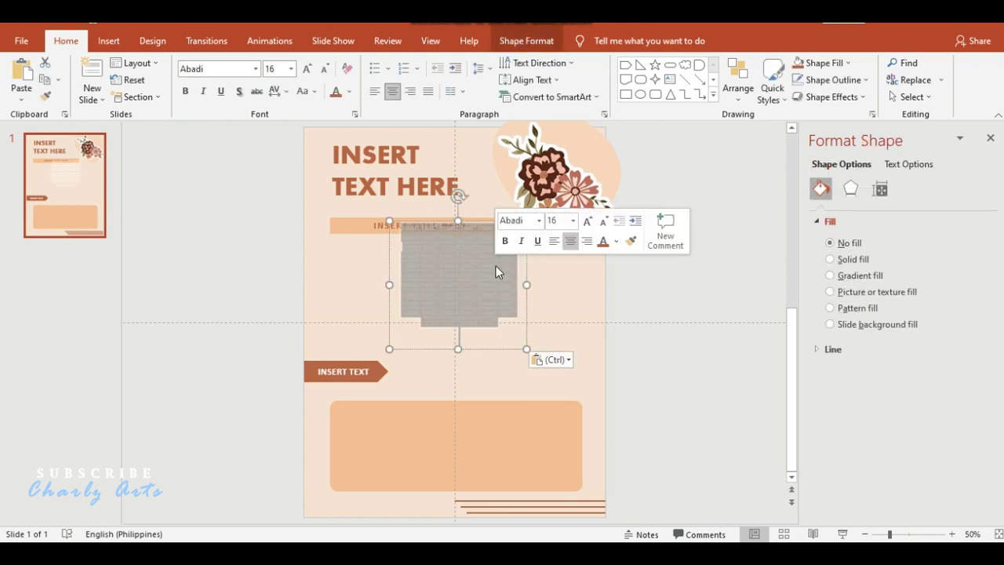
click(349, 93)
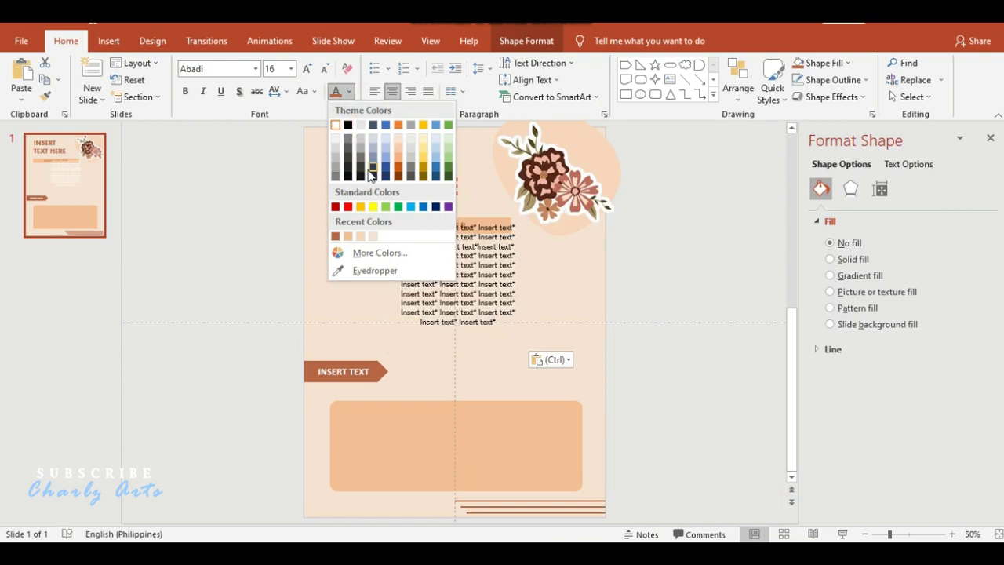
click(336, 237)
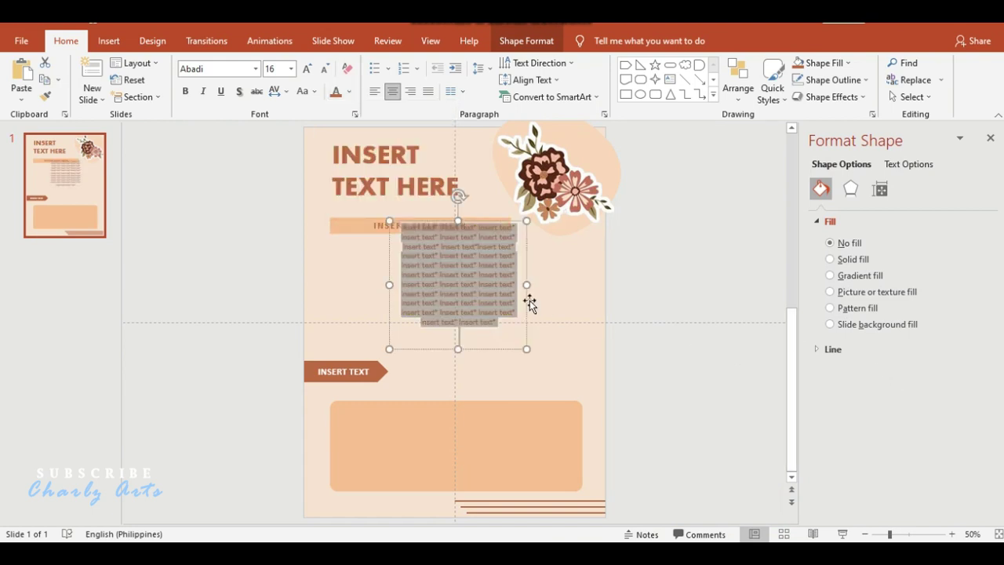
Step: Widen the text box and centre it just beneath the title banner
drag(527, 284, 580, 292)
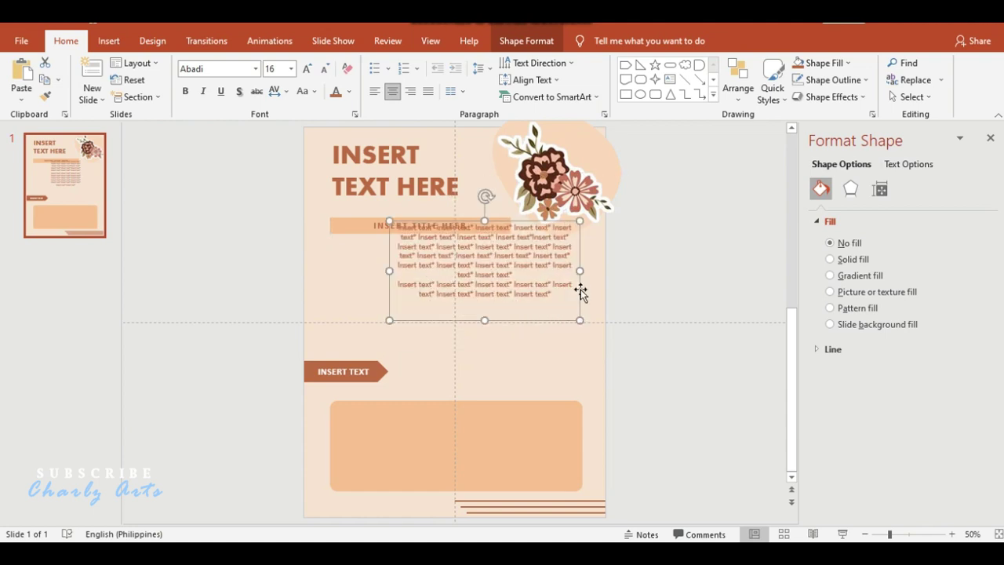
drag(534, 221, 496, 248)
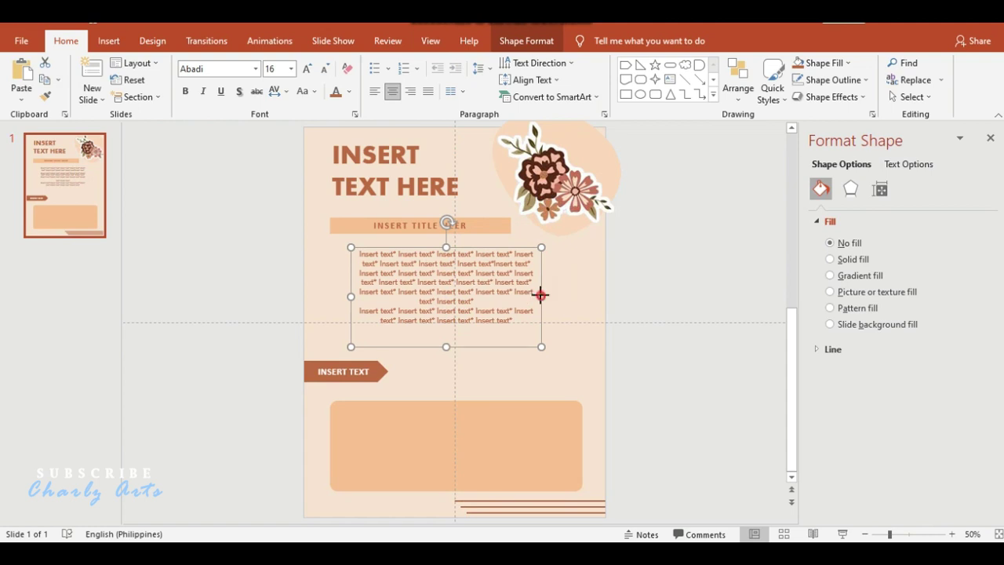
drag(541, 295, 578, 295)
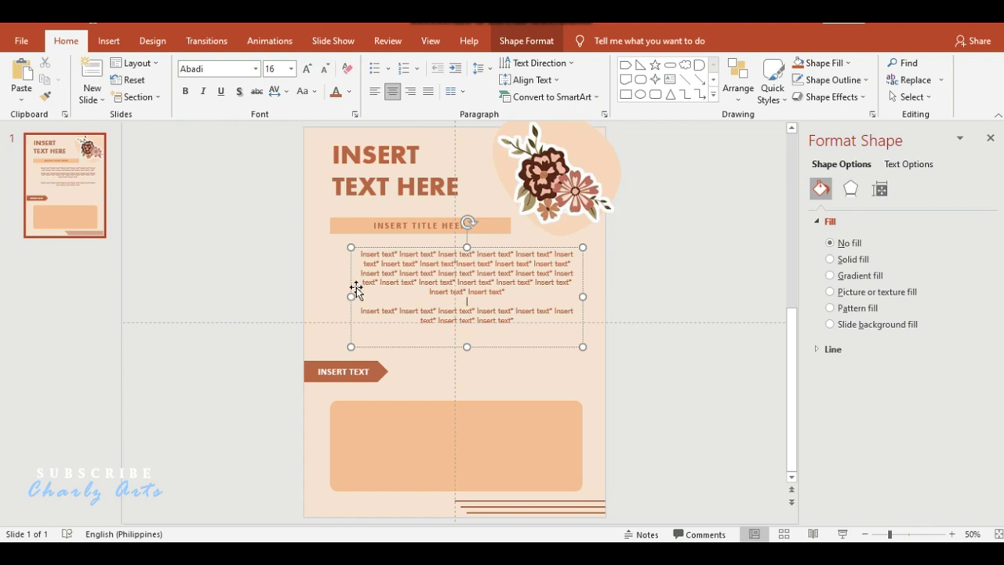
drag(349, 295, 330, 298)
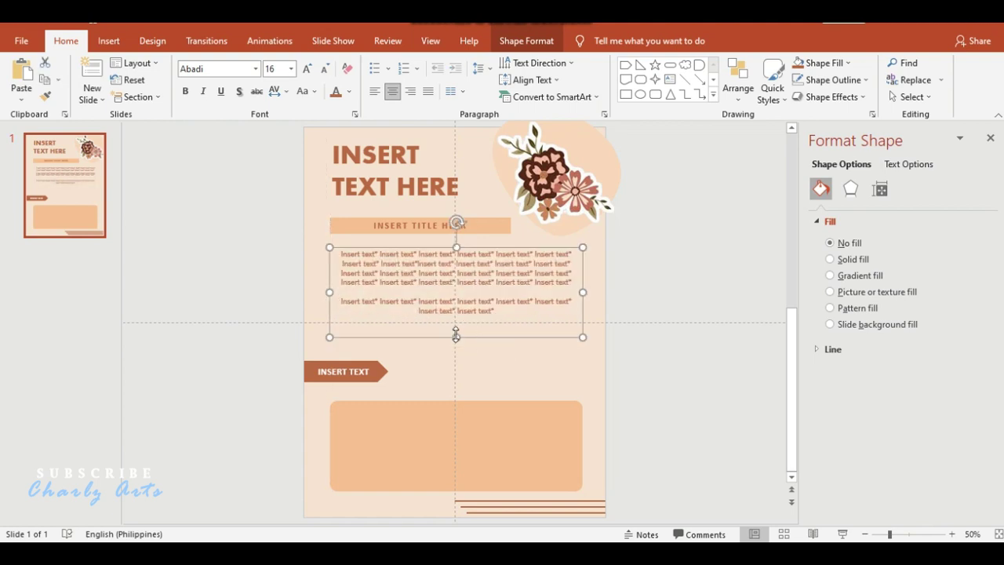
Step: Replace the second paragraph with pasted text and delete the leftover empty line
drag(518, 316, 345, 303)
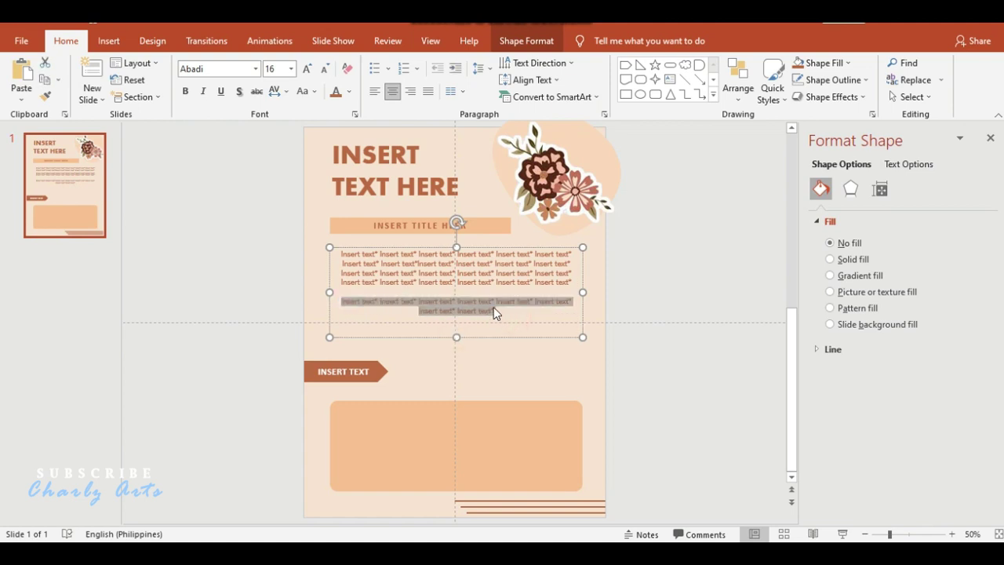
key(ctrl+v)
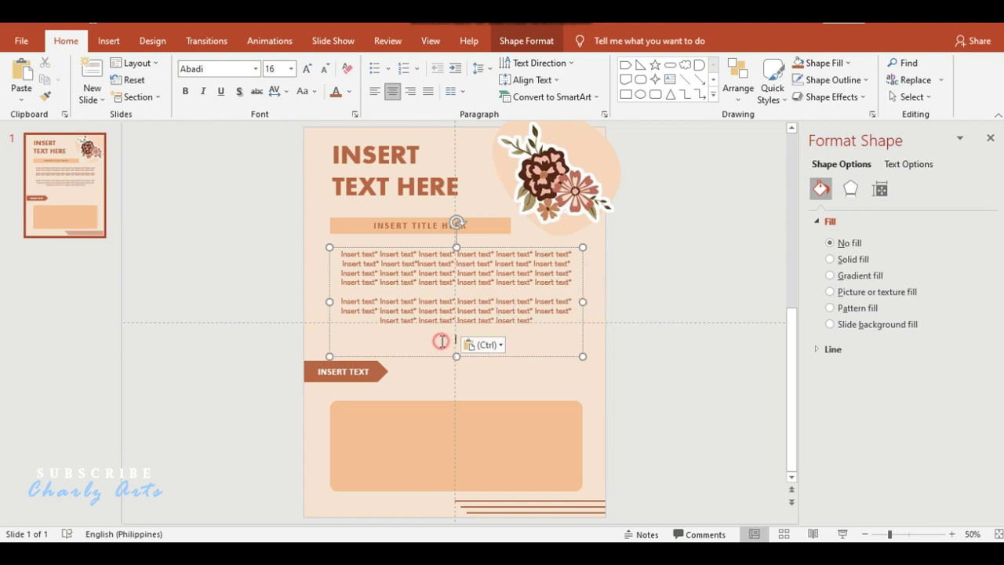
drag(443, 341, 439, 329)
key(BackSpace)
key(BackSpace)
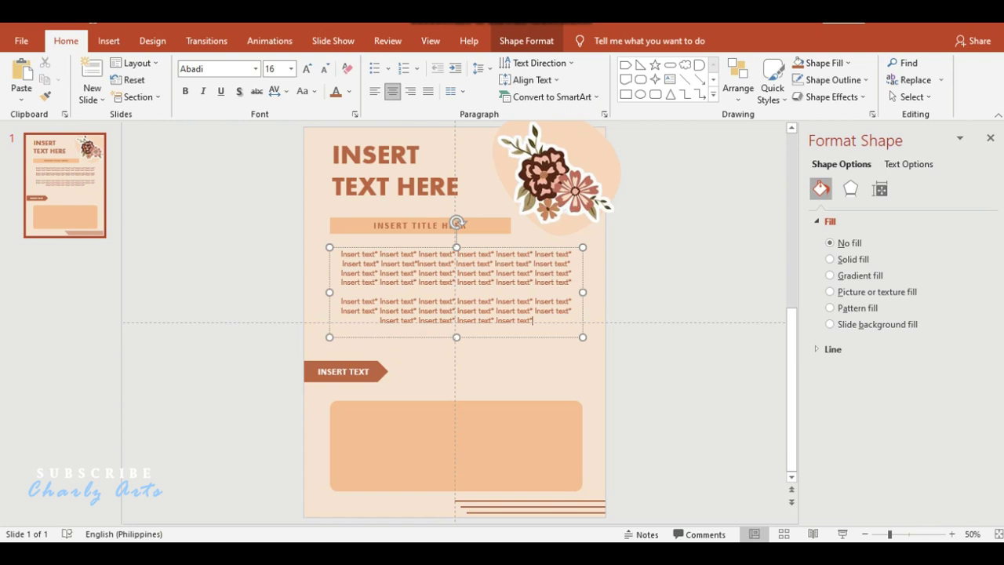
click(622, 295)
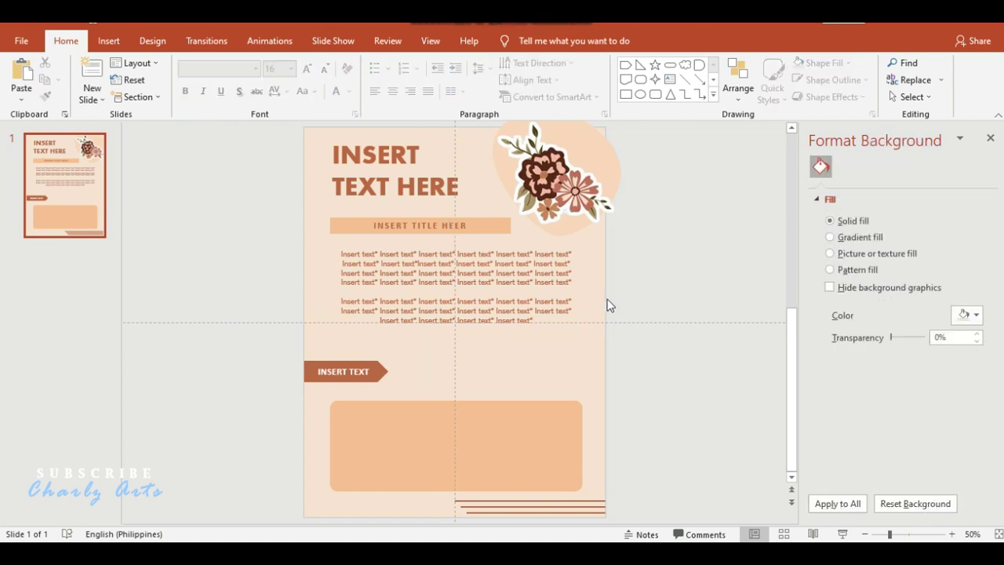
click(481, 316)
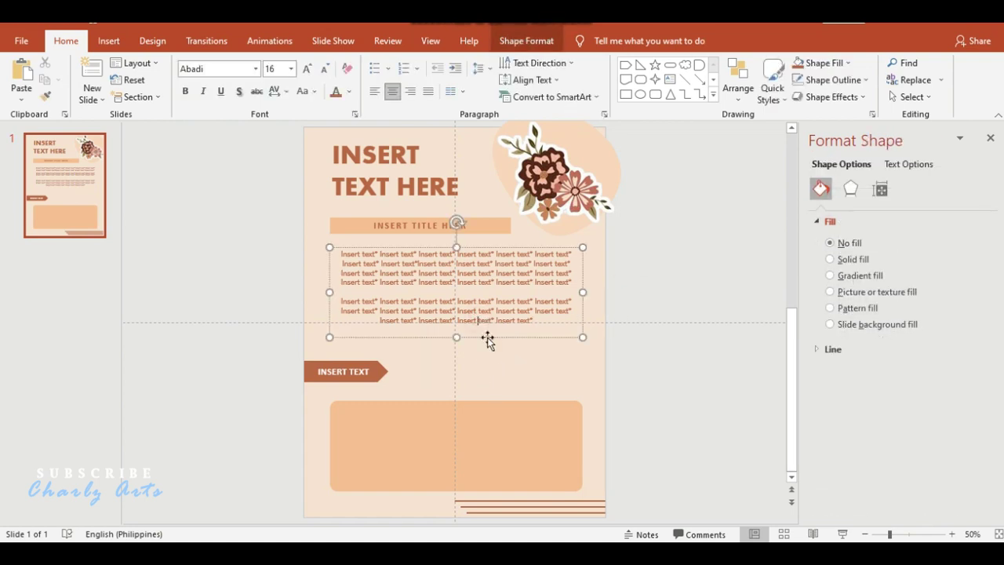
Step: Duplicate the body text box onto the orange content box and delete its lower paragraph
key(ctrl+c)
key(ctrl+v)
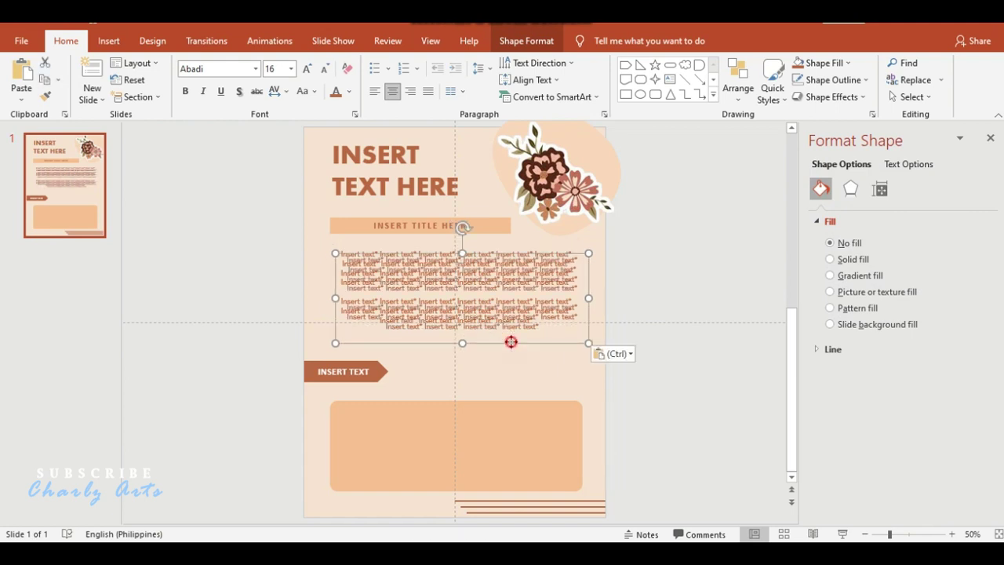
drag(508, 342, 524, 480)
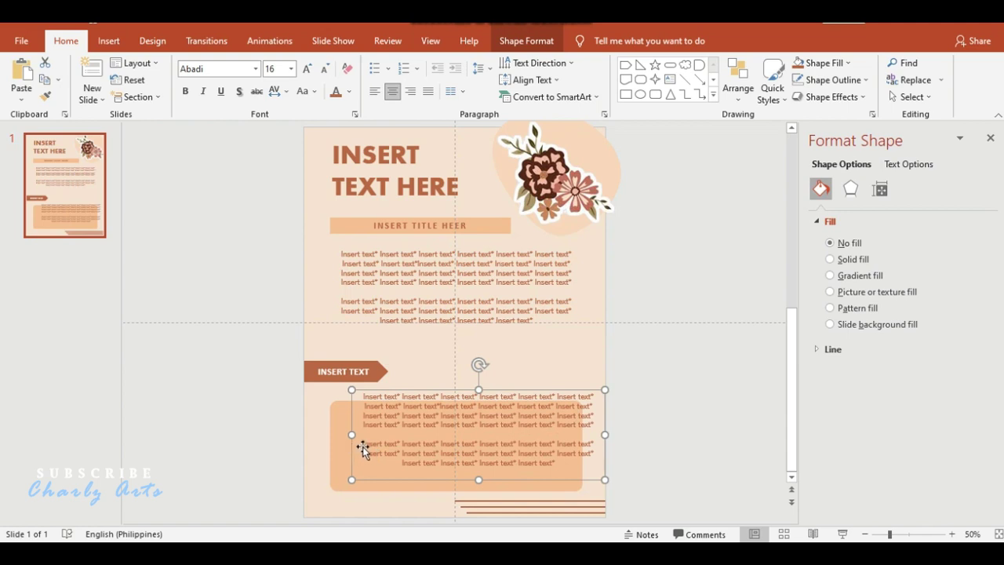
drag(363, 443, 577, 468)
key(BackSpace)
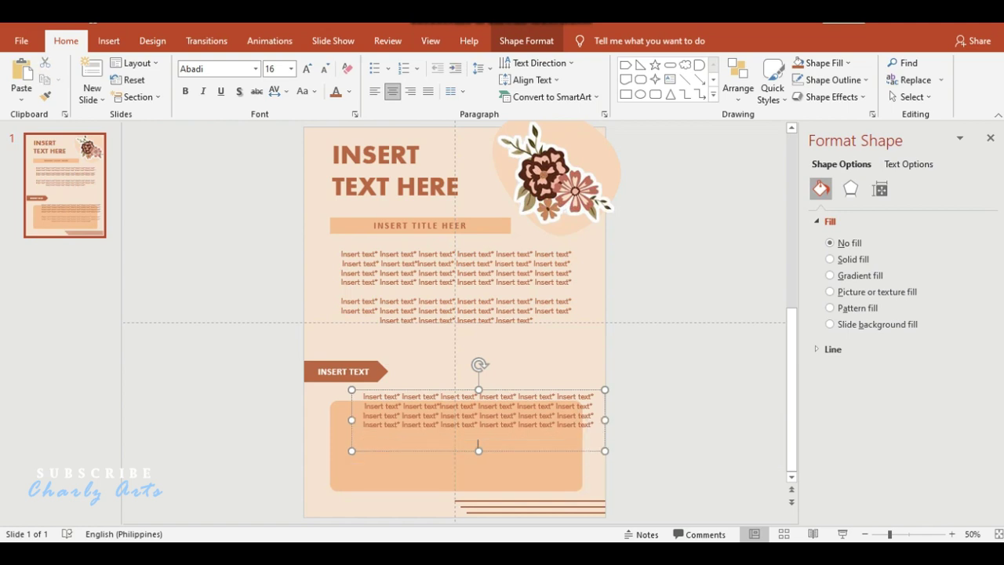
key(BackSpace)
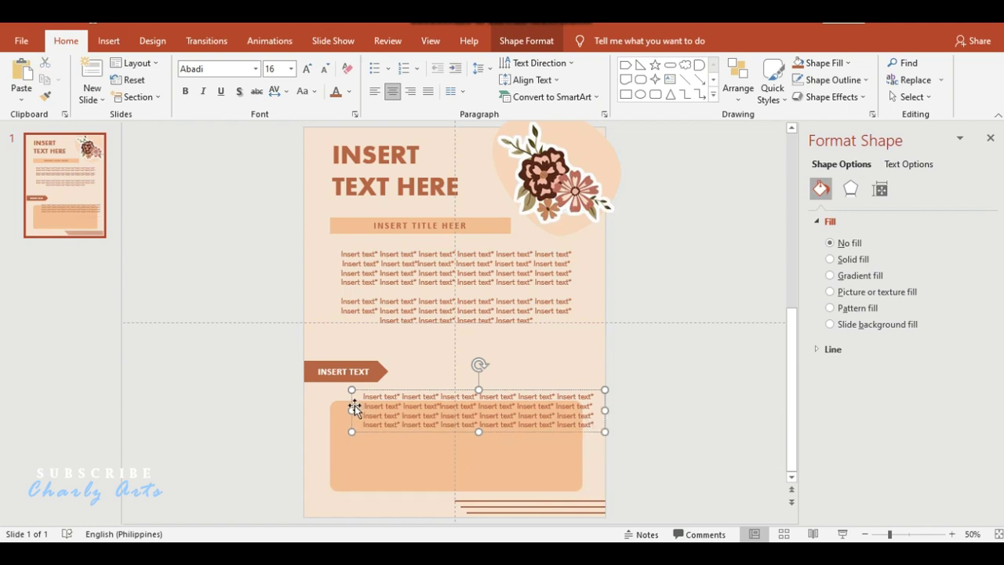
Step: Narrow the copied text box and move it to the content box's right side
drag(352, 410, 396, 411)
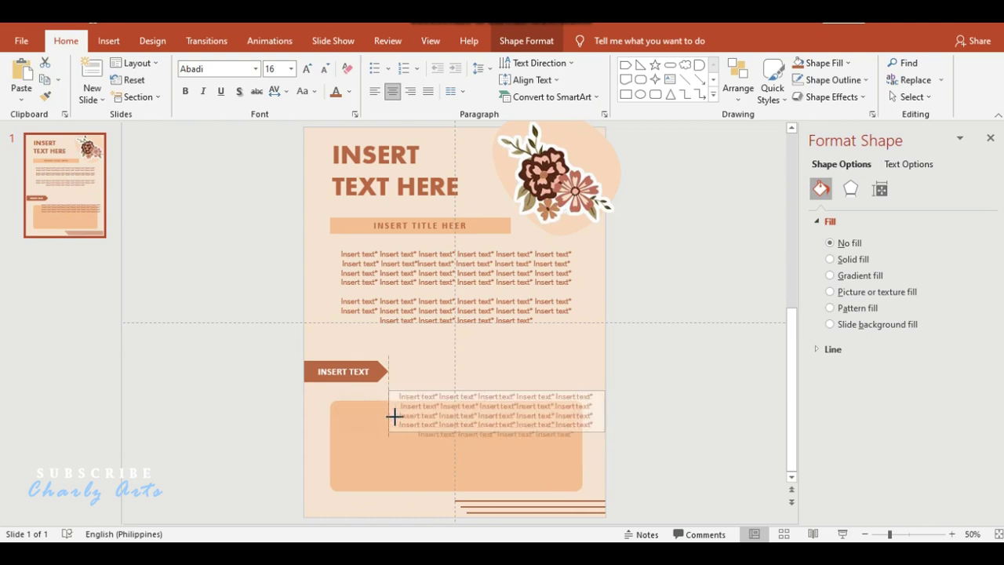
drag(517, 389, 493, 407)
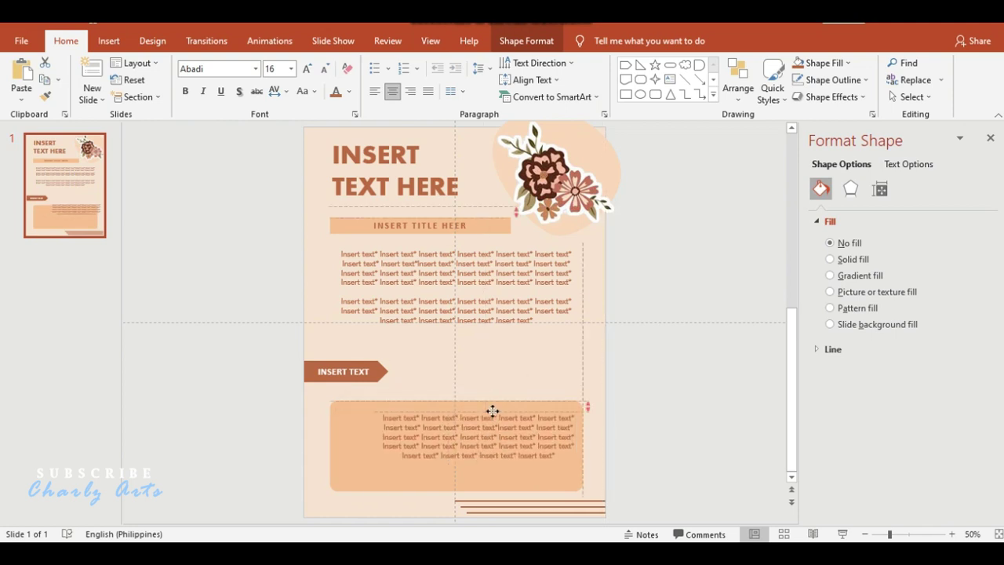
click(375, 437)
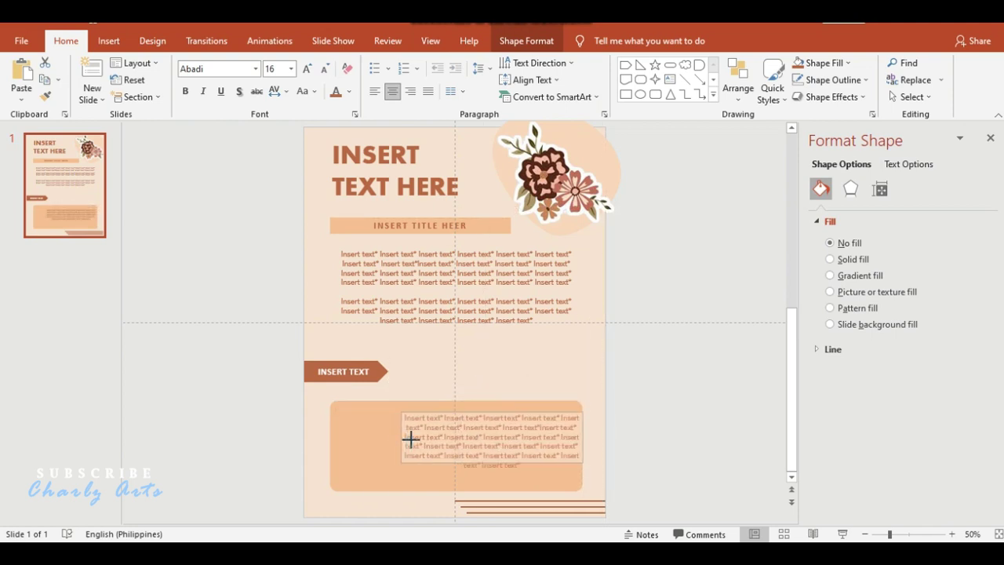
click(421, 444)
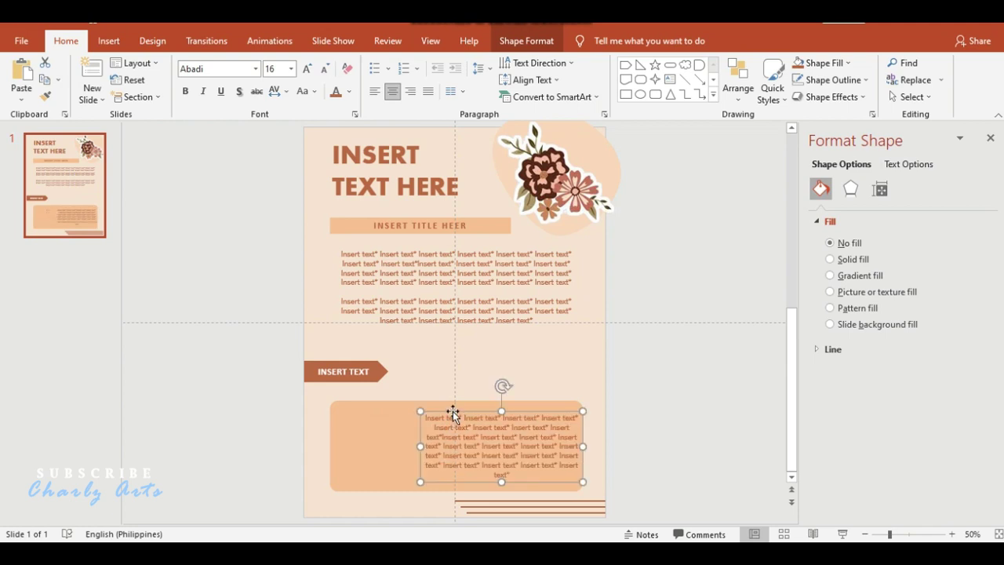
drag(453, 413, 453, 412)
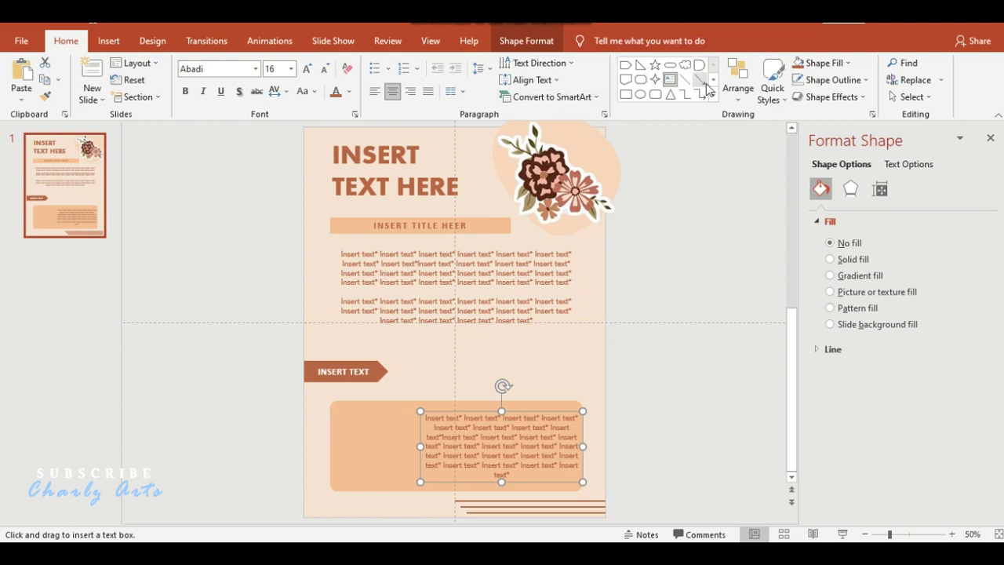
Step: Draw an oval circle in the content box's left part with brown fill and brown outline
click(640, 94)
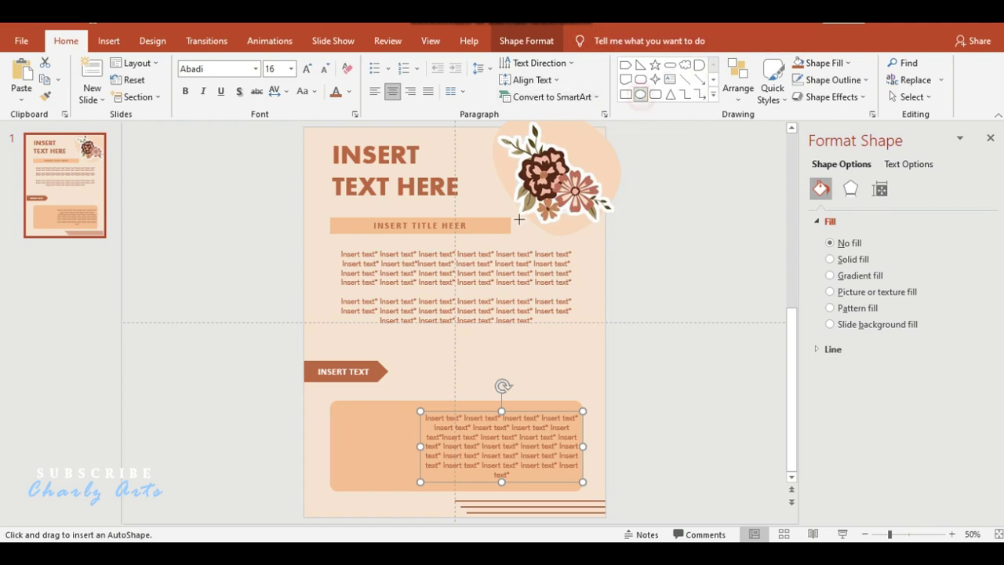
drag(355, 415, 417, 476)
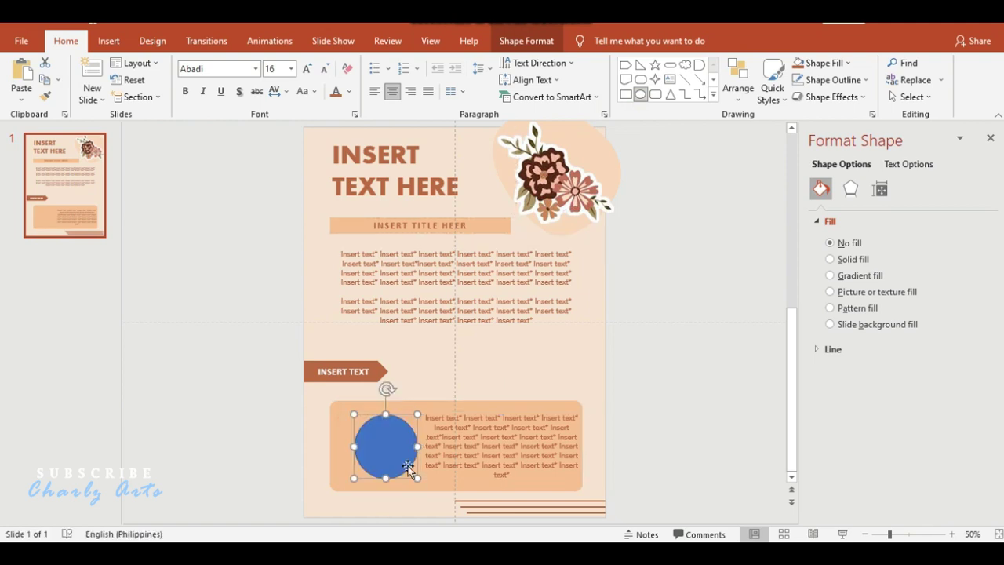
drag(375, 440, 371, 439)
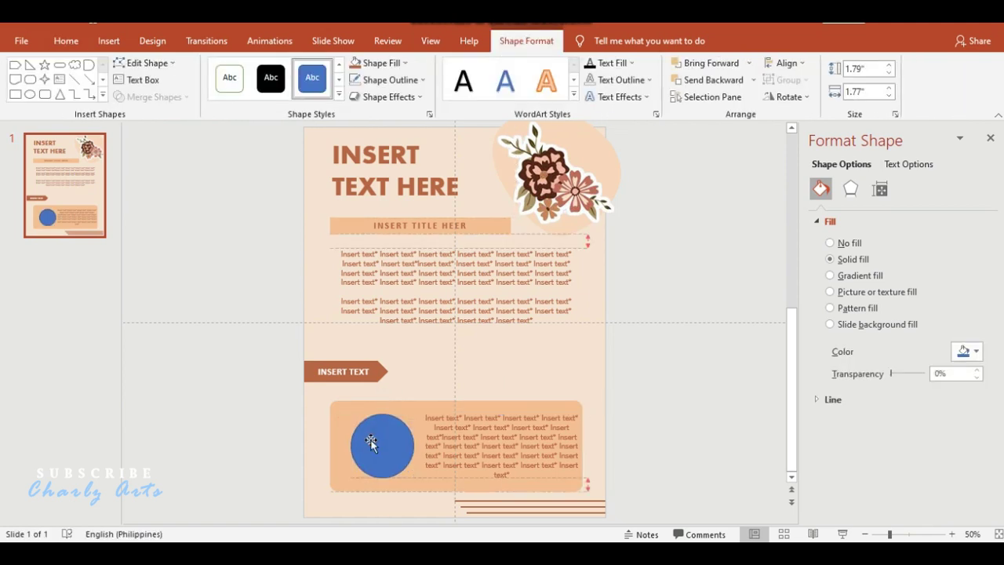
click(370, 441)
click(355, 62)
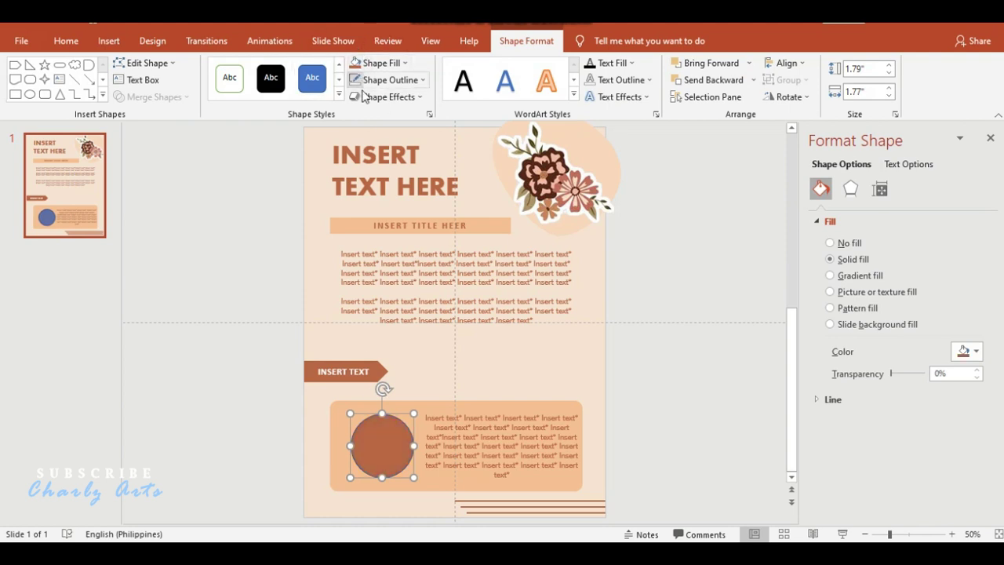
click(354, 79)
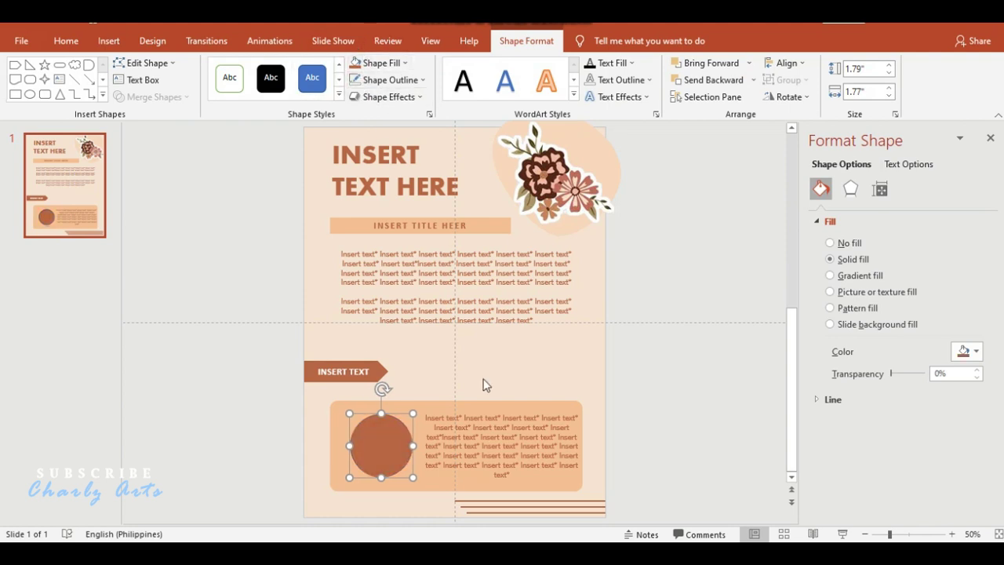
key(Left)
key(Down)
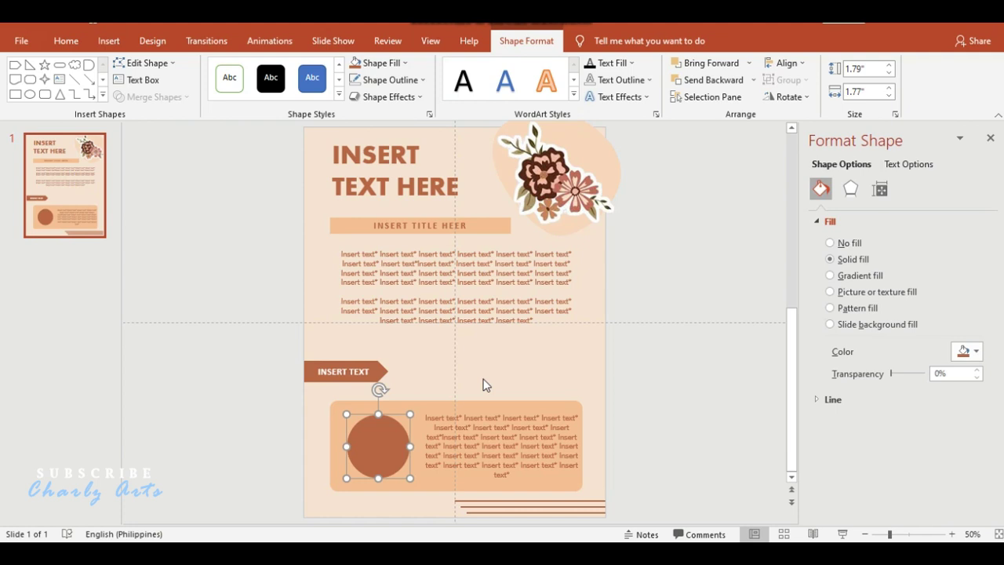
click(665, 424)
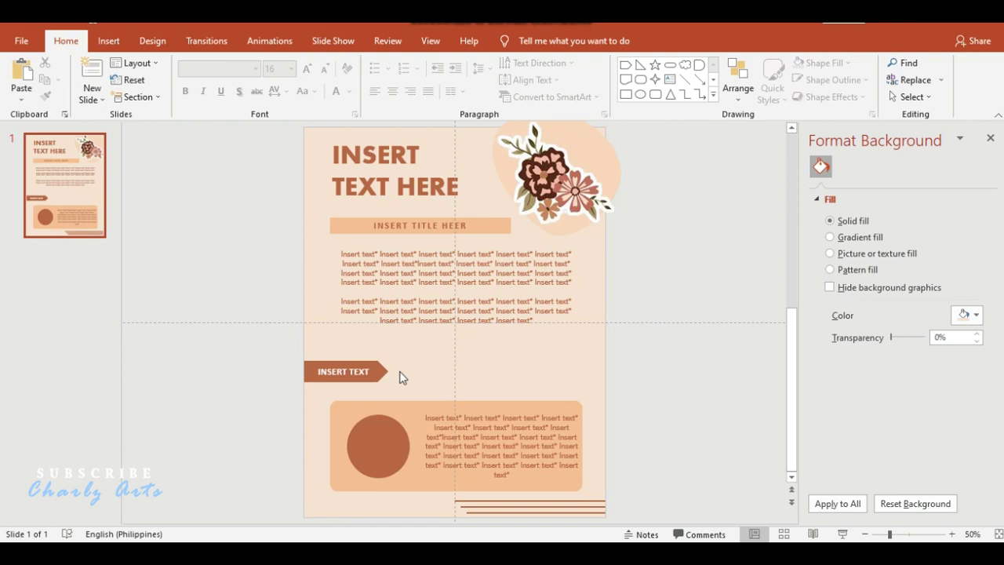
Step: Copy one of the bottom brown stripes and nudge the copy beside the INSERT TEXT arrow
click(497, 376)
click(524, 519)
drag(426, 498, 541, 516)
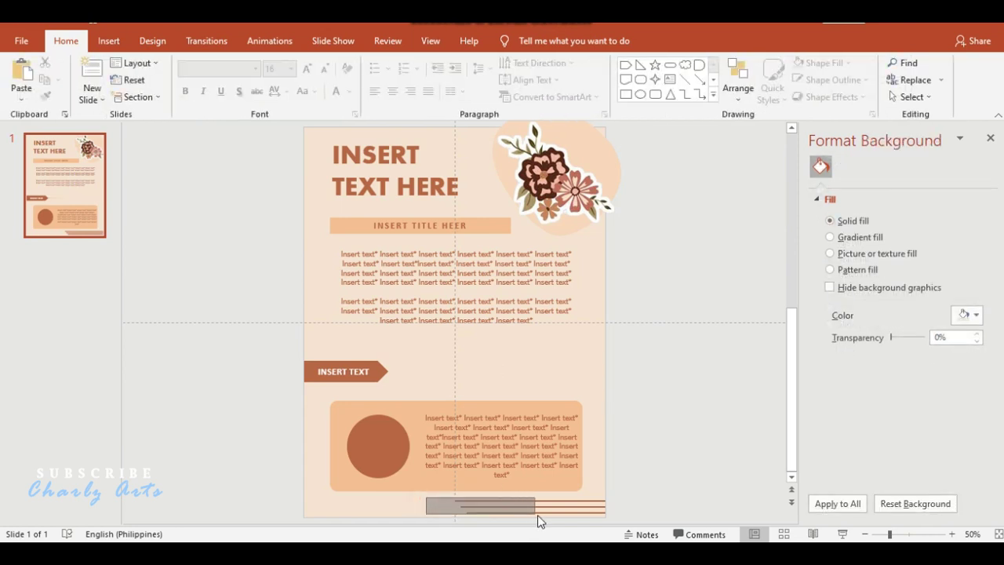
click(547, 503)
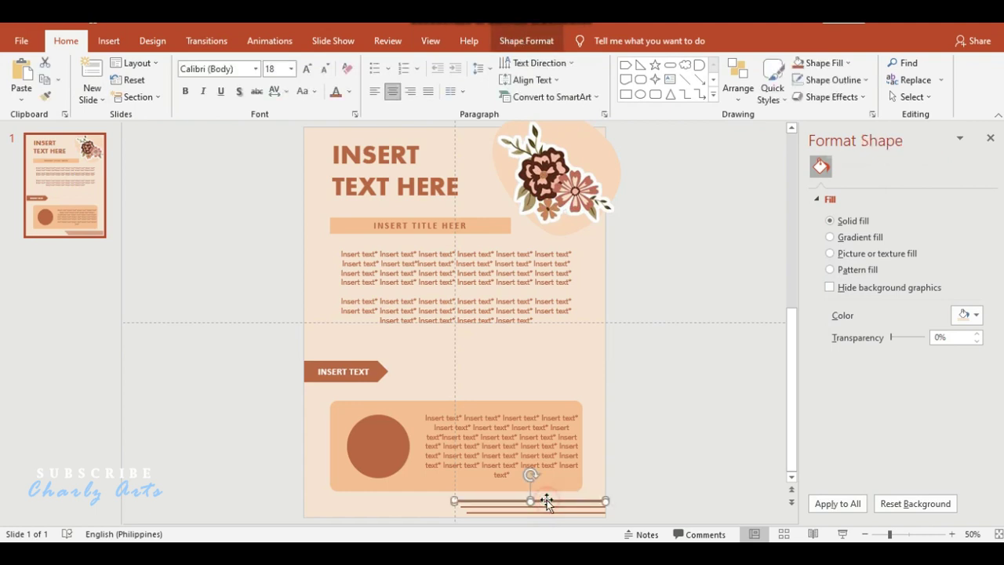
key(ctrl+v)
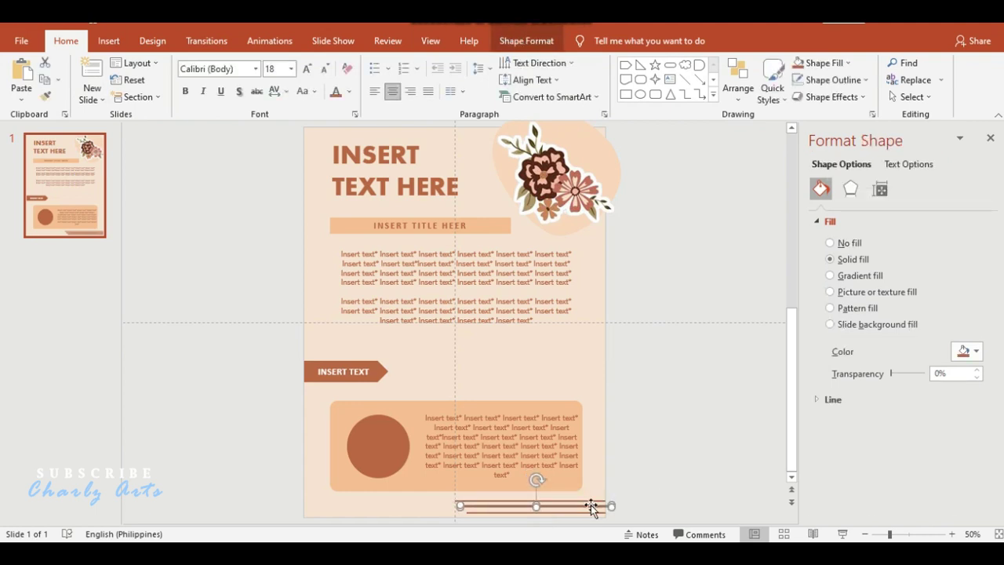
key(Up)
key(Up)
key(Up)
key(Up)
key(Up)
key(Up)
key(Up)
key(Up)
key(Up)
key(Left)
key(Left)
key(Left)
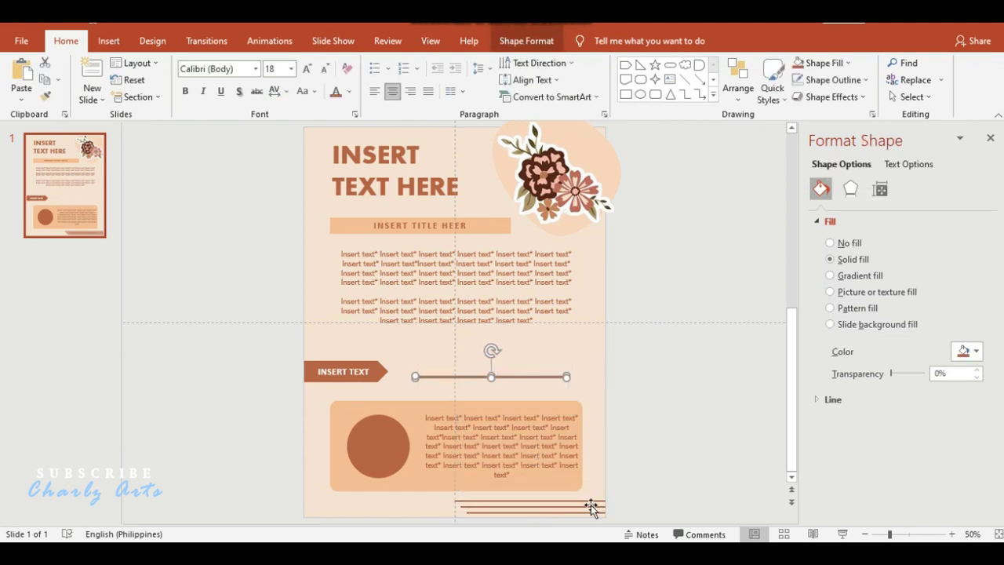
key(Left)
key(Left)
key(Left)
key(Up)
key(Left)
key(Left)
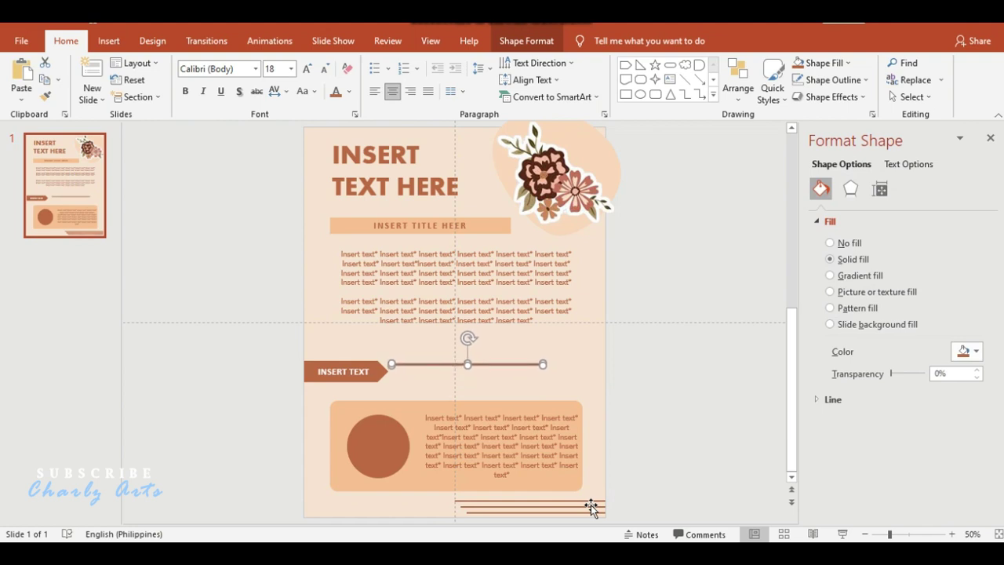
key(Up)
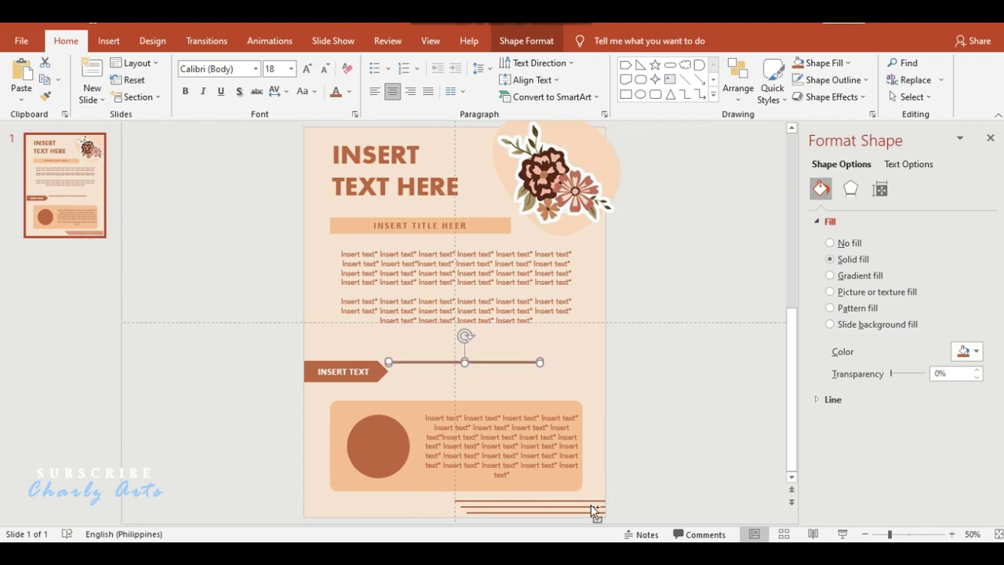
Step: Paste more stripe copies below it to build a staggered stack
key(ctrl+v)
key(ctrl+v)
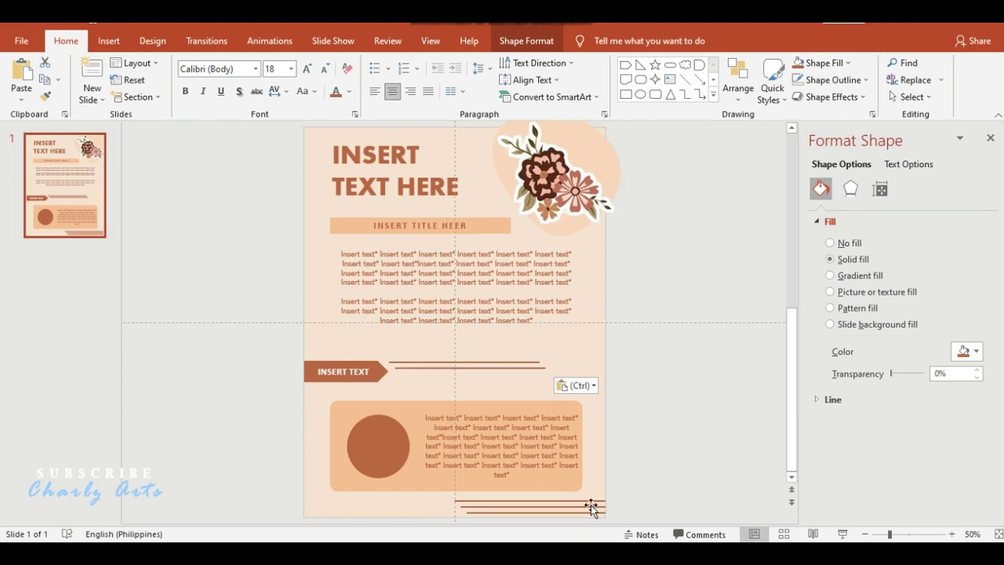
click(672, 477)
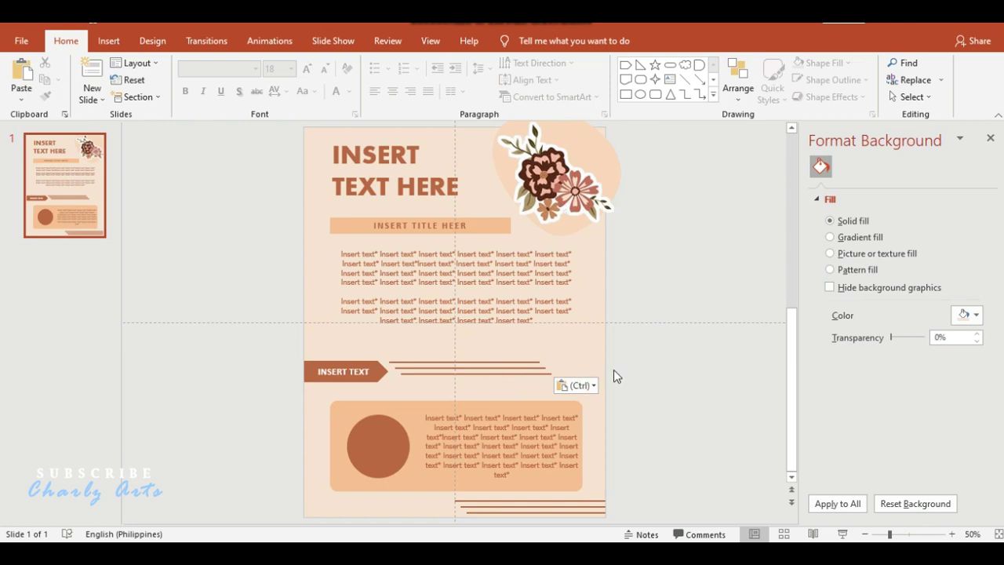
drag(489, 349, 552, 392)
key(ctrl+v)
click(667, 386)
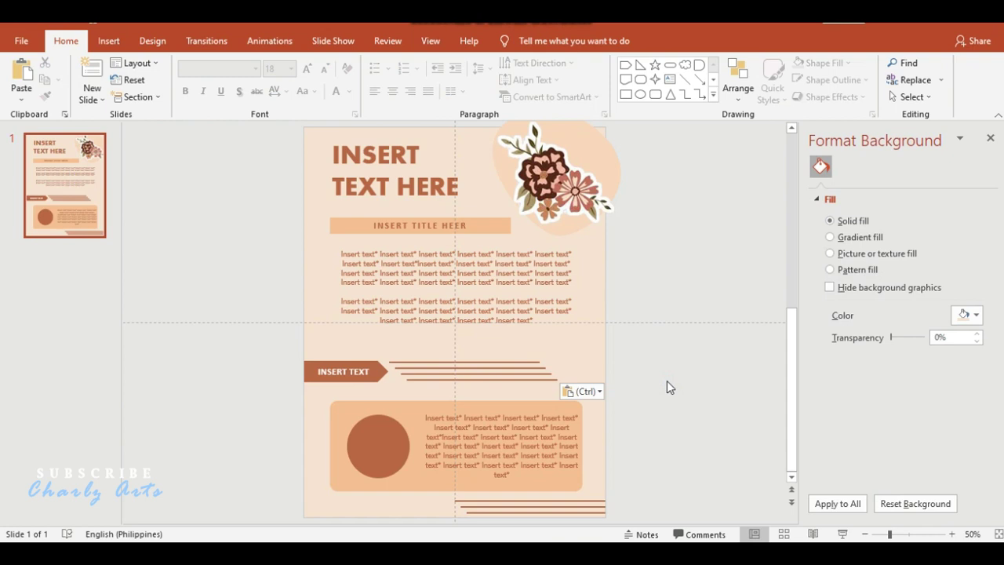
key(ctrl+v)
key(ctrl+v)
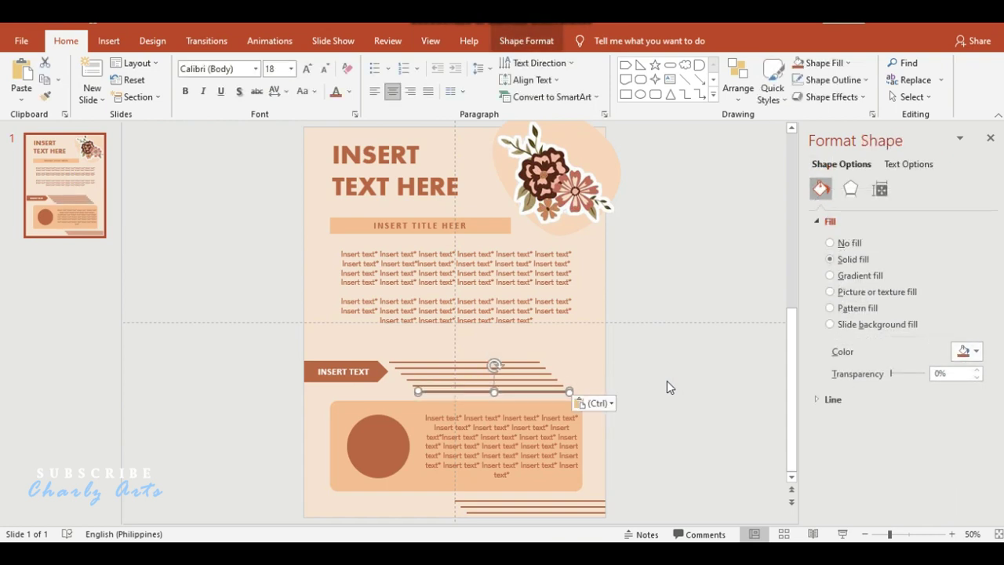
click(724, 396)
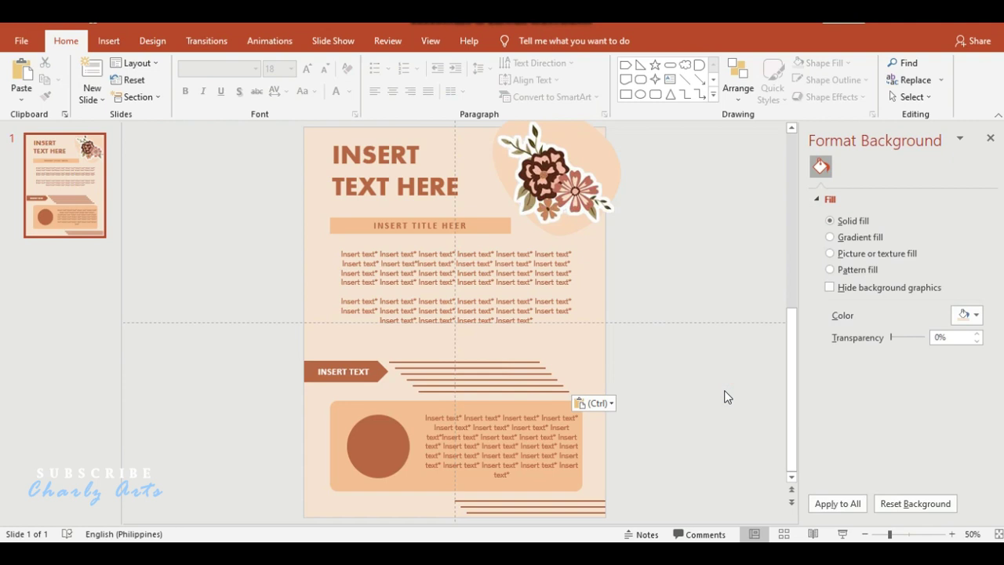
Step: Insert the leaf picture from this device, shrink it and place it at the content box's lower-left corner
click(108, 40)
click(113, 65)
click(140, 132)
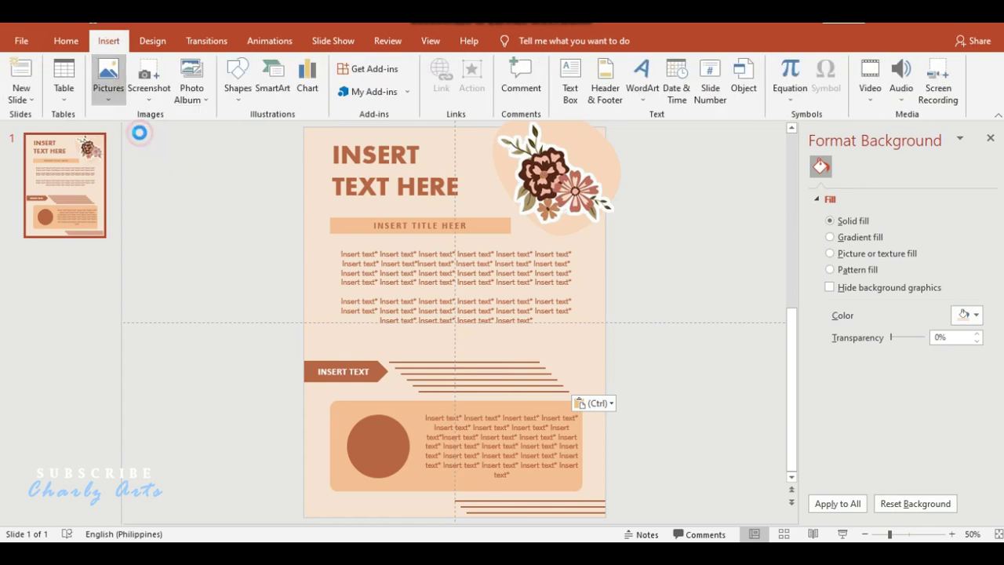
double_click(245, 208)
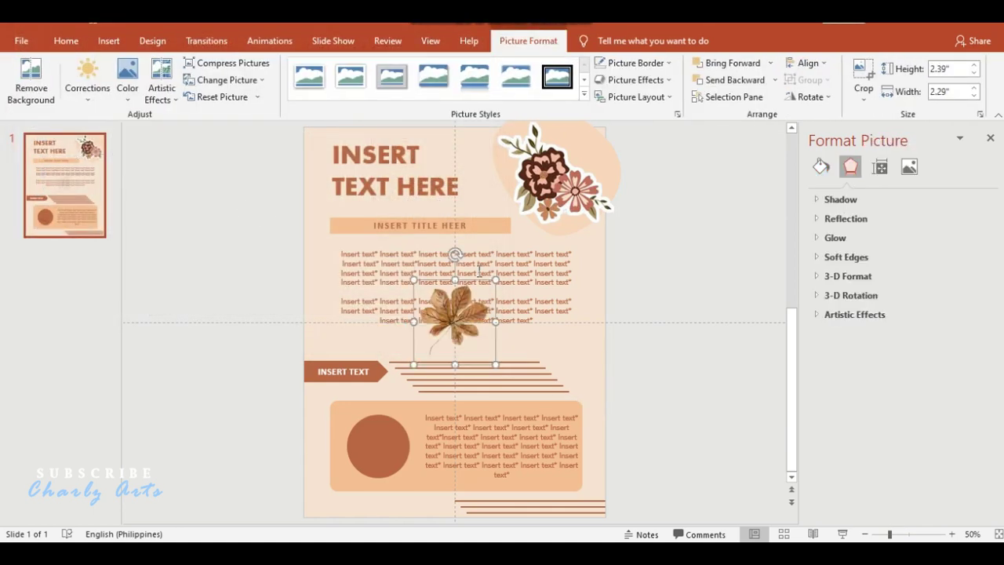
mouse_move(495, 282)
mouse_down()
mouse_move(452, 337)
mouse_move(366, 386)
mouse_move(399, 385)
mouse_move(443, 434)
mouse_move(447, 502)
mouse_move(375, 461)
mouse_move(352, 473)
mouse_move(374, 500)
mouse_move(351, 481)
mouse_up()
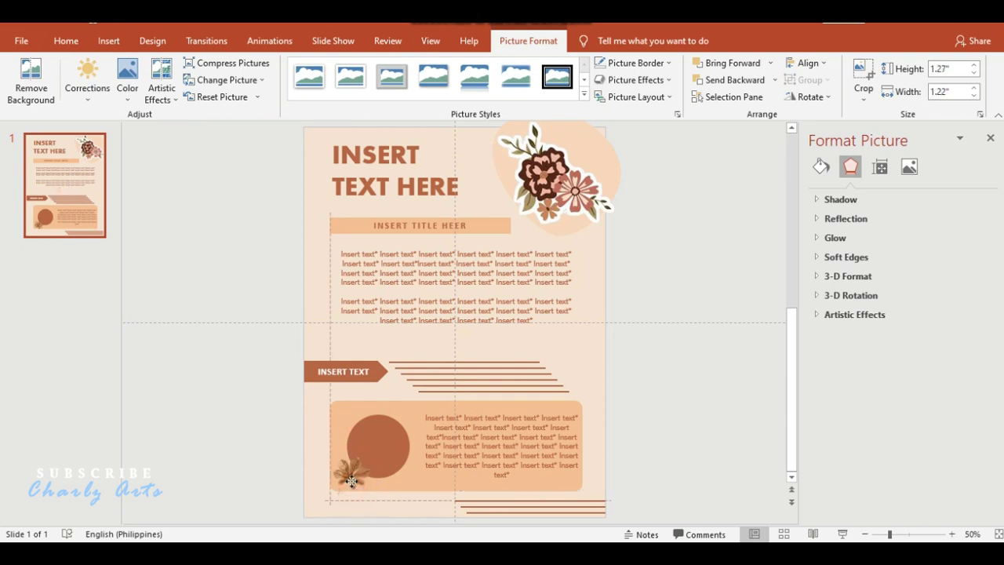
click(736, 385)
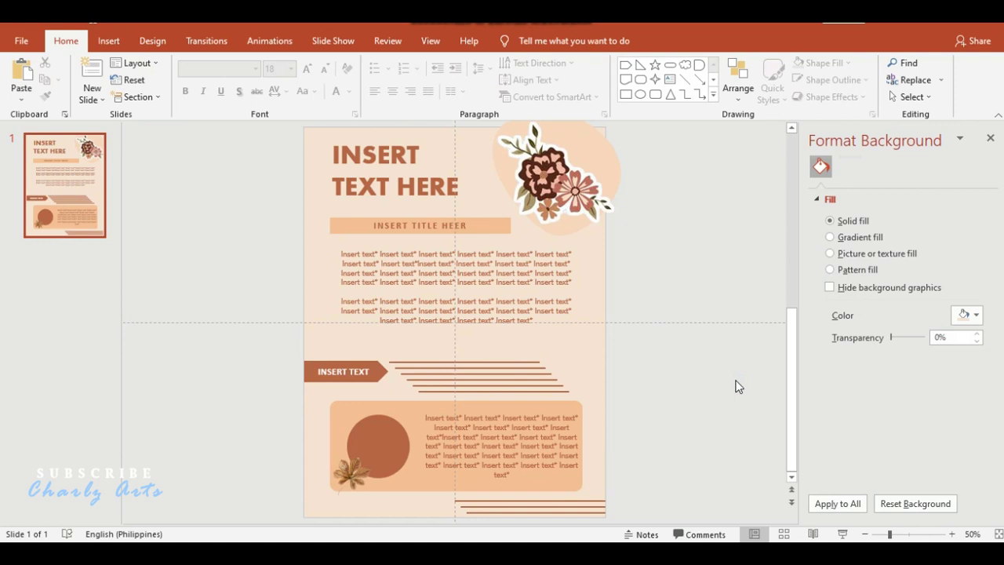
Step: Close the Format Background pane
click(991, 139)
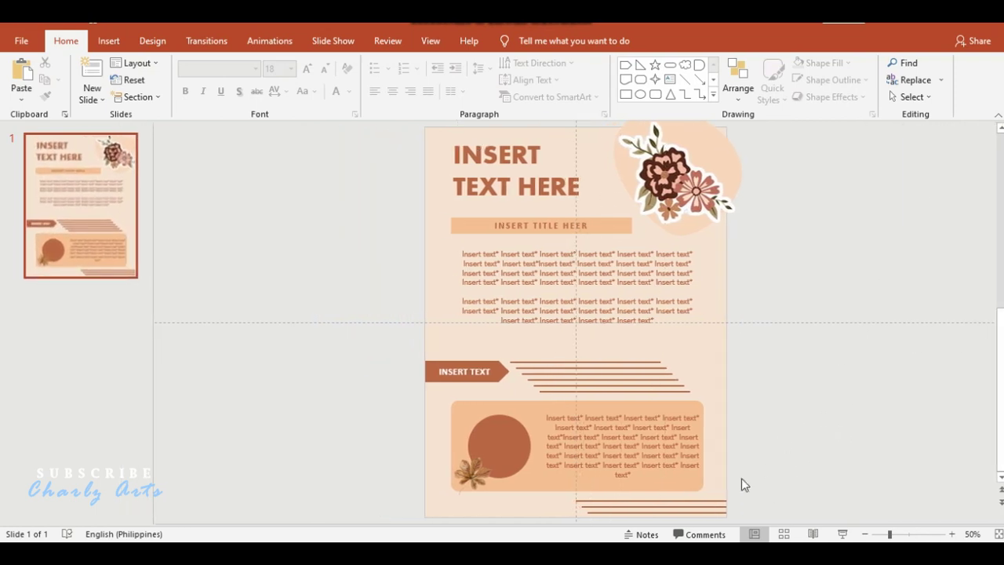